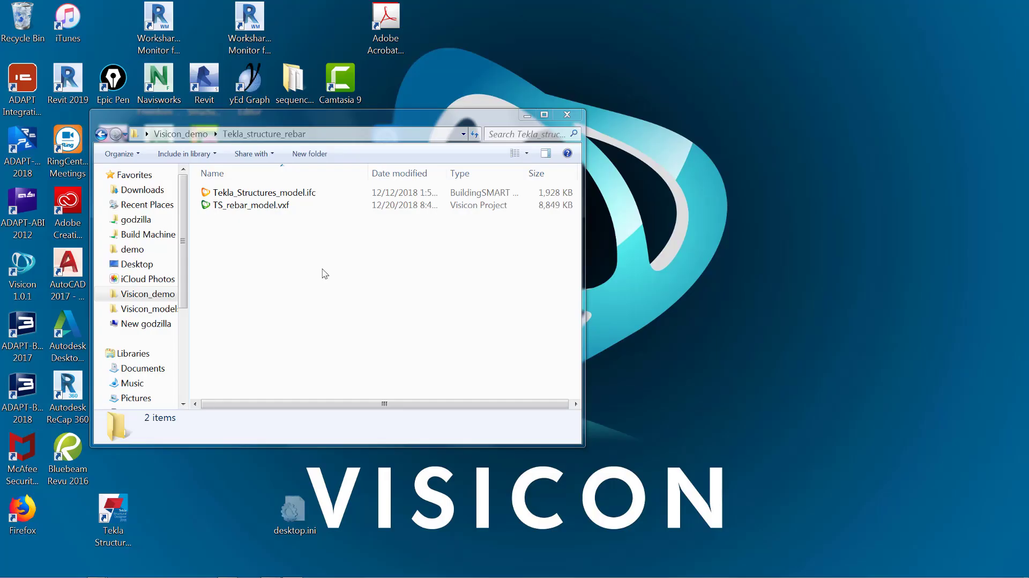
Step: Open Tekla_Structures_model.ifc and view the building from a low front-right angle
double_click(265, 192)
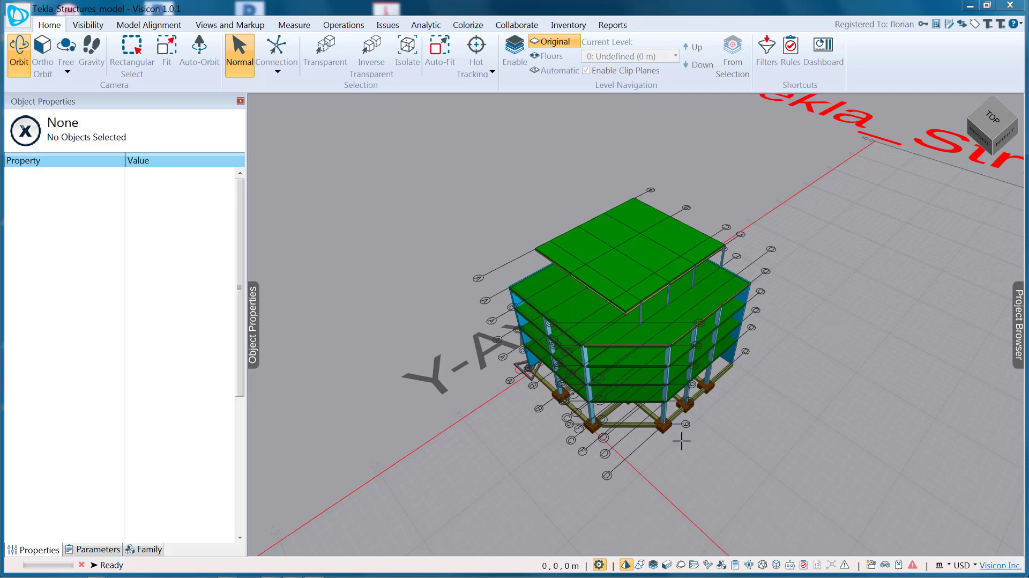
drag(678, 436, 677, 406)
scroll(672, 405, up, 5)
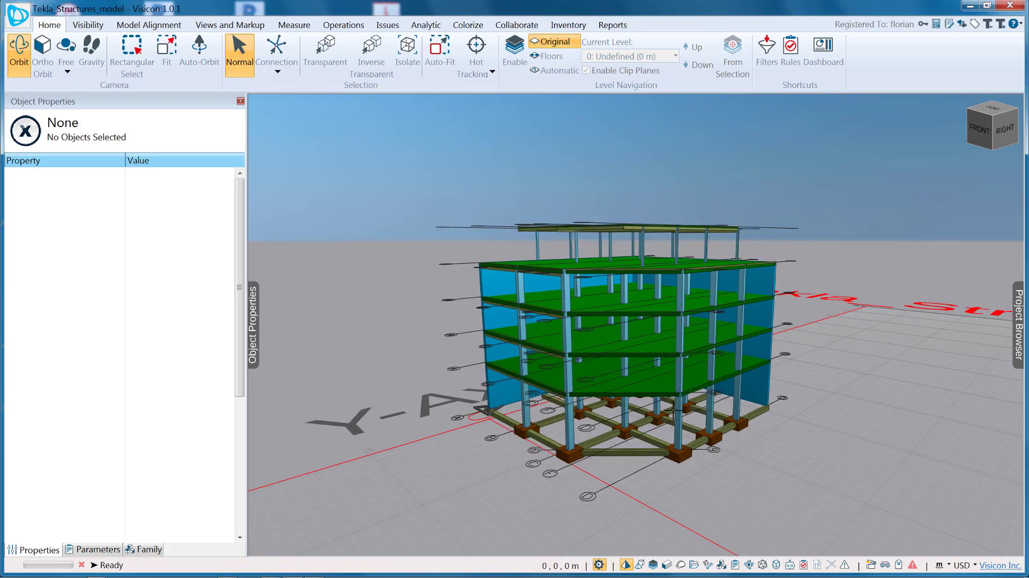
scroll(661, 434, up, 4)
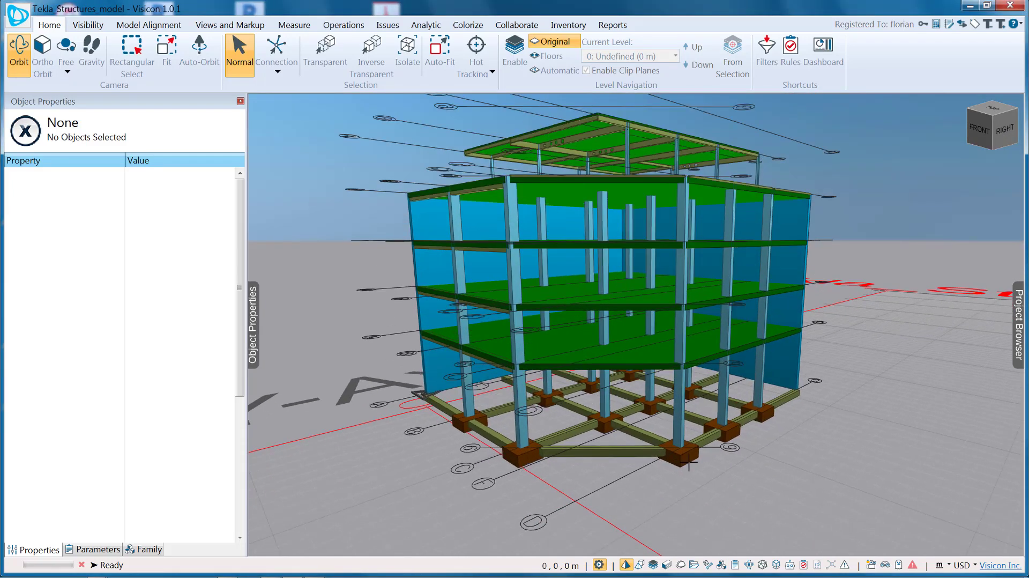
Step: Add a clip plane at the corner footing, push it back, and zoom in on the exposed rebar
click(677, 453)
right_click(676, 453)
click(718, 364)
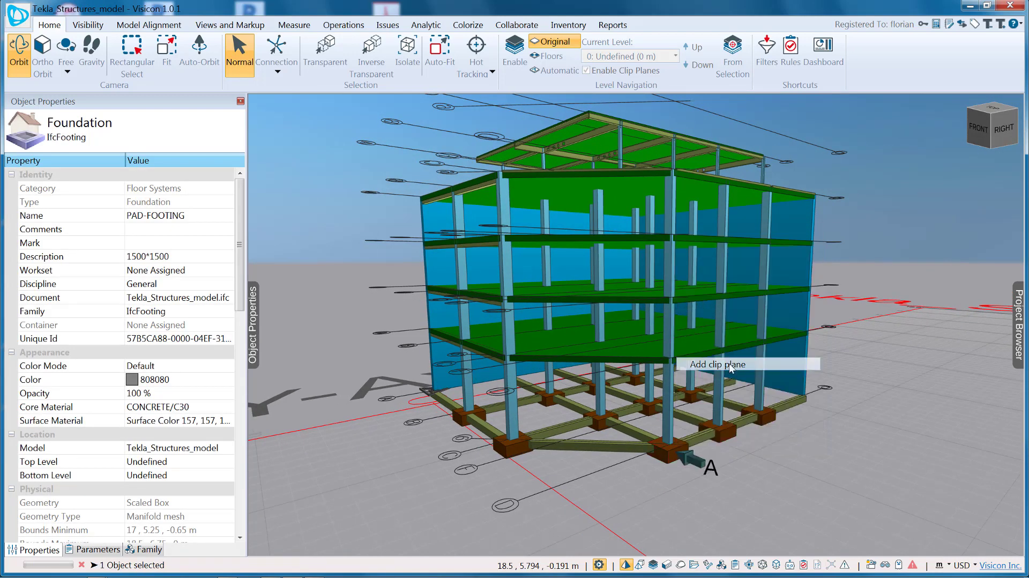
drag(688, 462, 641, 466)
scroll(641, 466, up, 5)
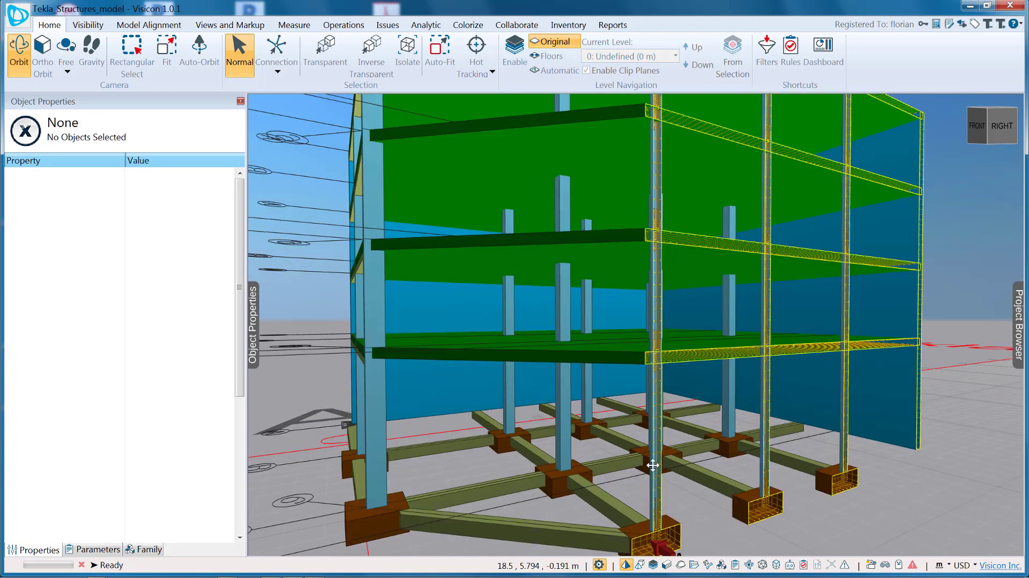
middle_drag(649, 453, 626, 319)
scroll(646, 507, up, 3)
scroll(661, 397, up, 5)
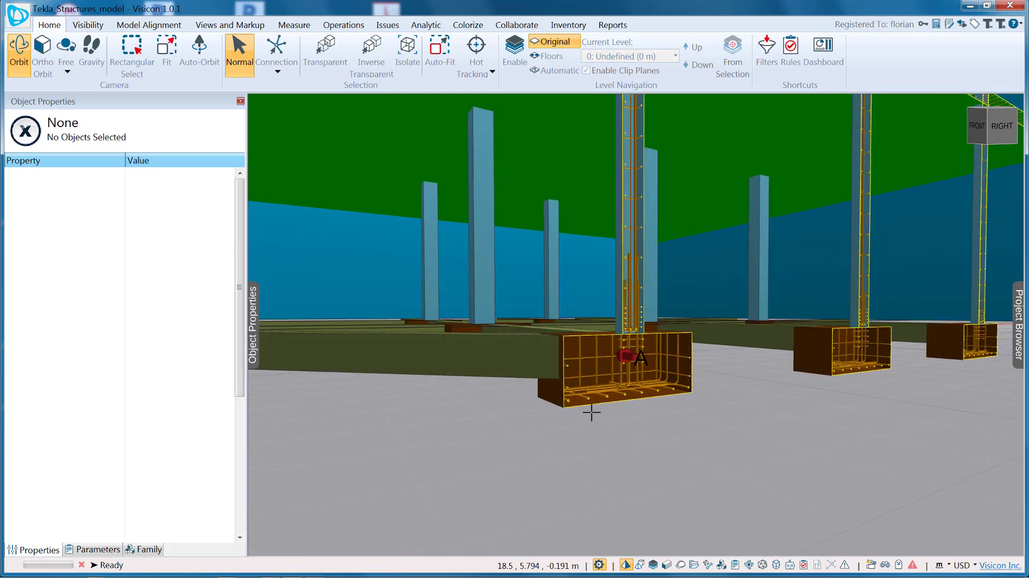
scroll(590, 412, up, 1)
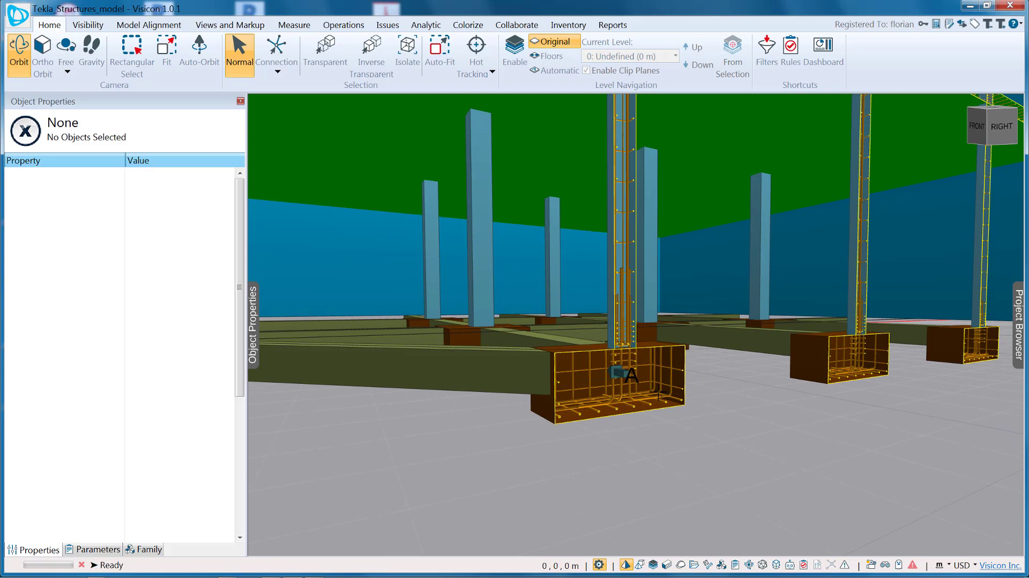
Step: Change the colour scheme and clip through the grade beam beside the footing to expose its bars
click(667, 565)
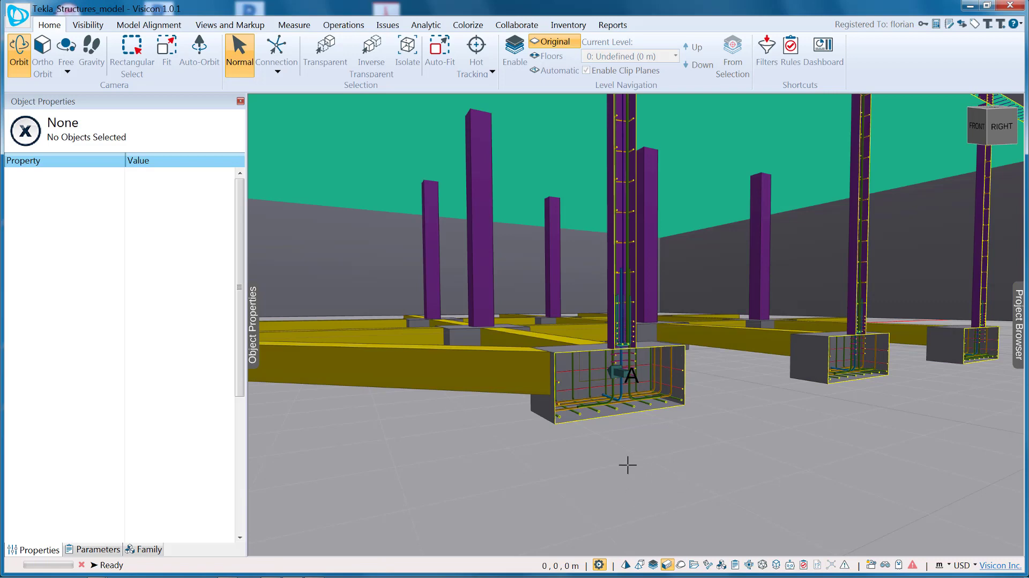
drag(629, 466, 548, 381)
click(548, 382)
right_click(548, 382)
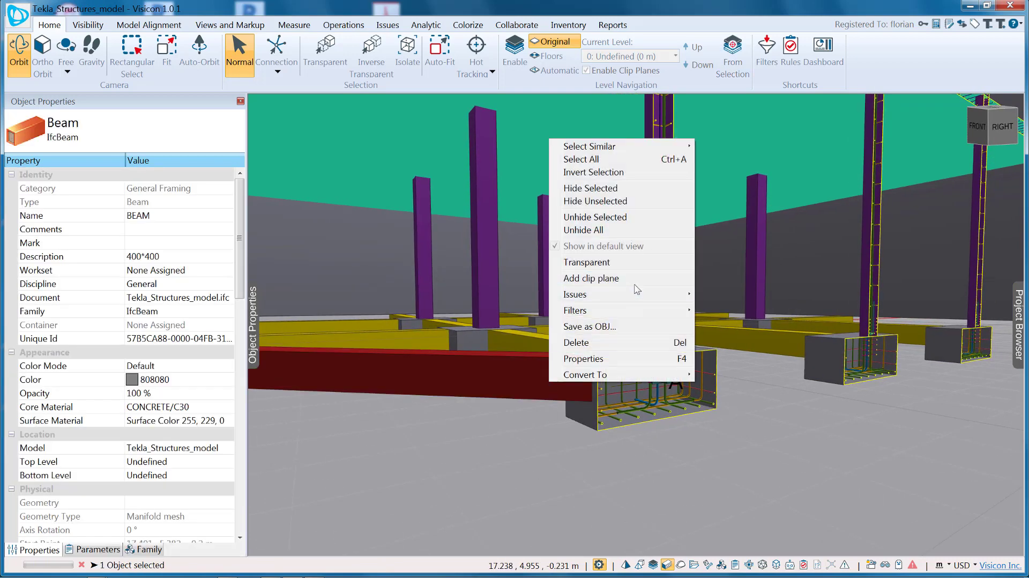
click(637, 283)
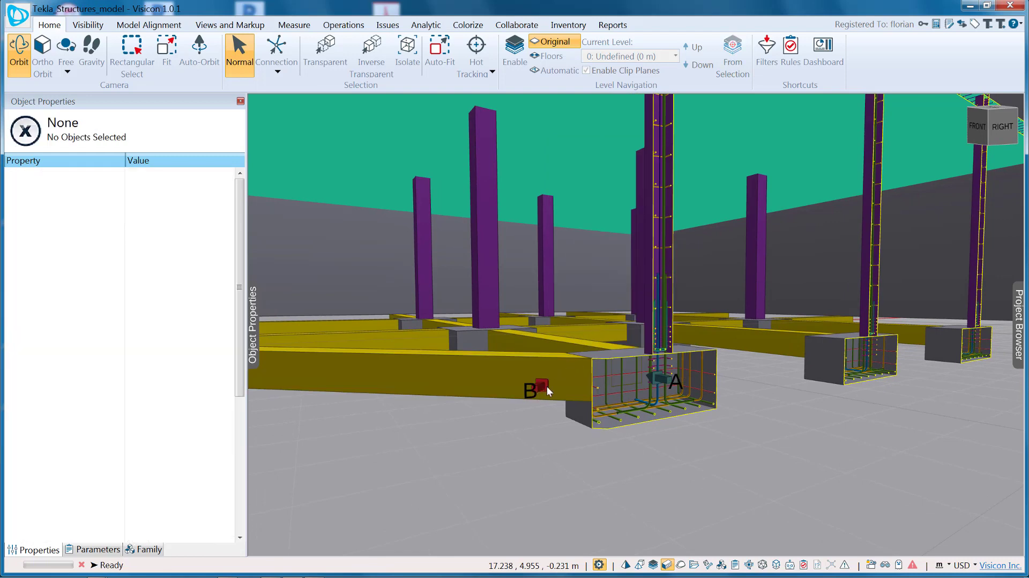
scroll(697, 413, up, 4)
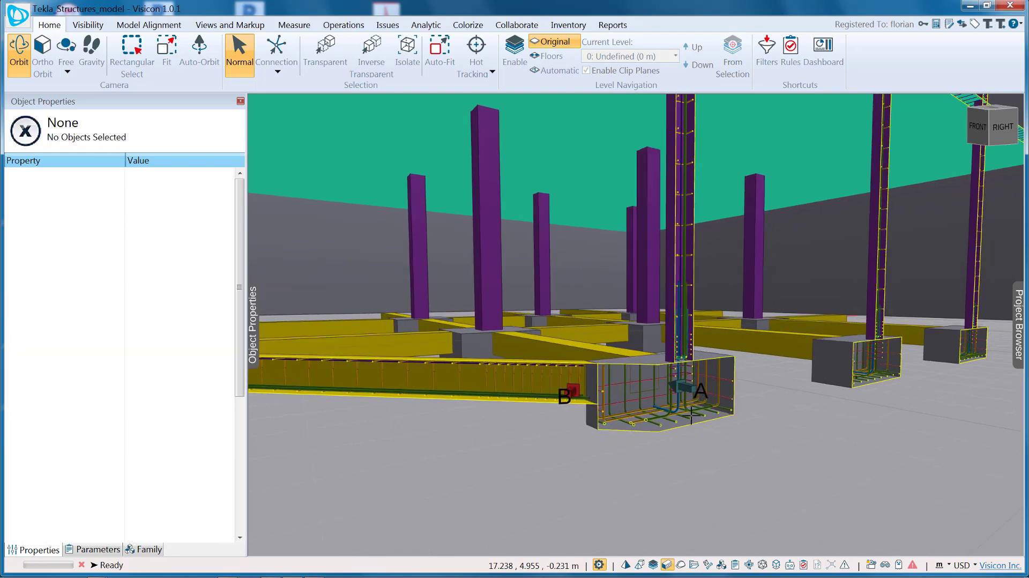
drag(635, 485, 634, 464)
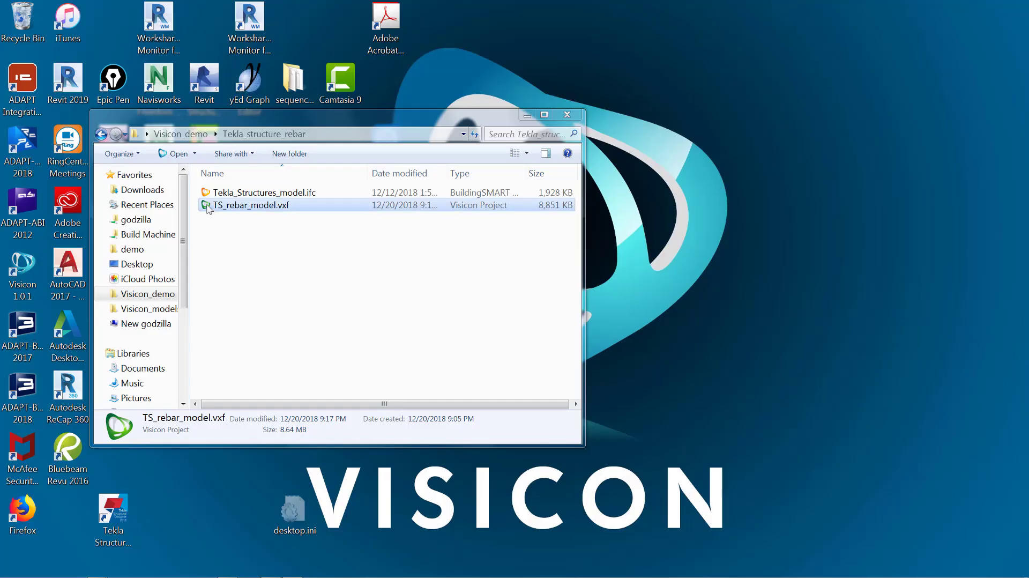
Step: Open TS_rebar_model.vxf and hide every category except Reinforcement, showing only the rebar cages
double_click(209, 208)
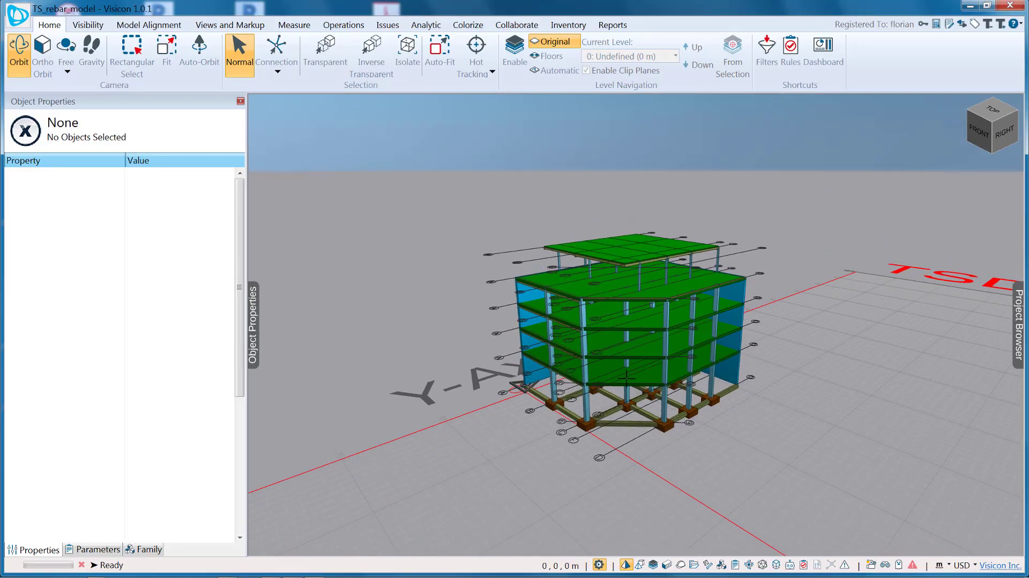
click(92, 29)
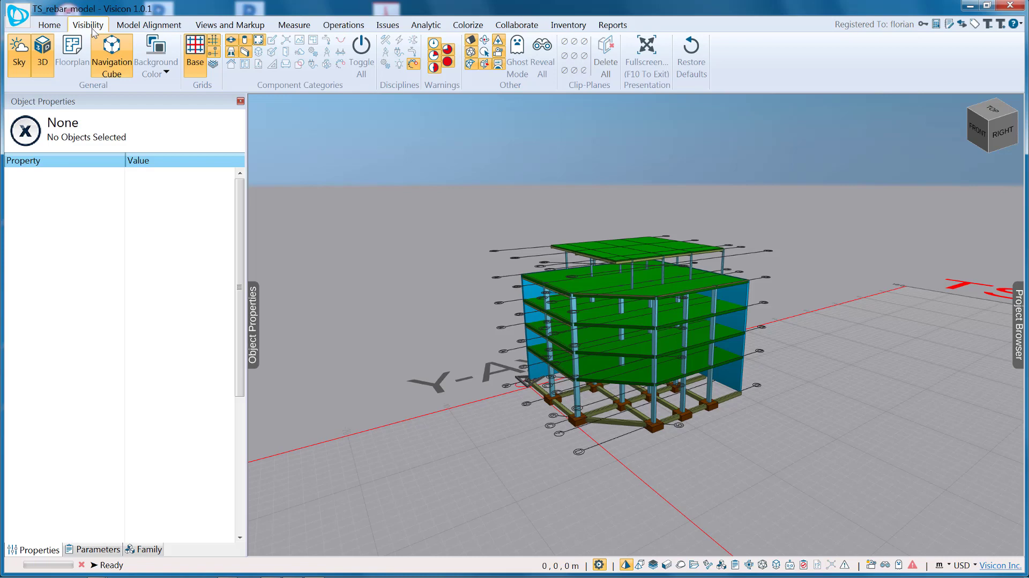
click(362, 54)
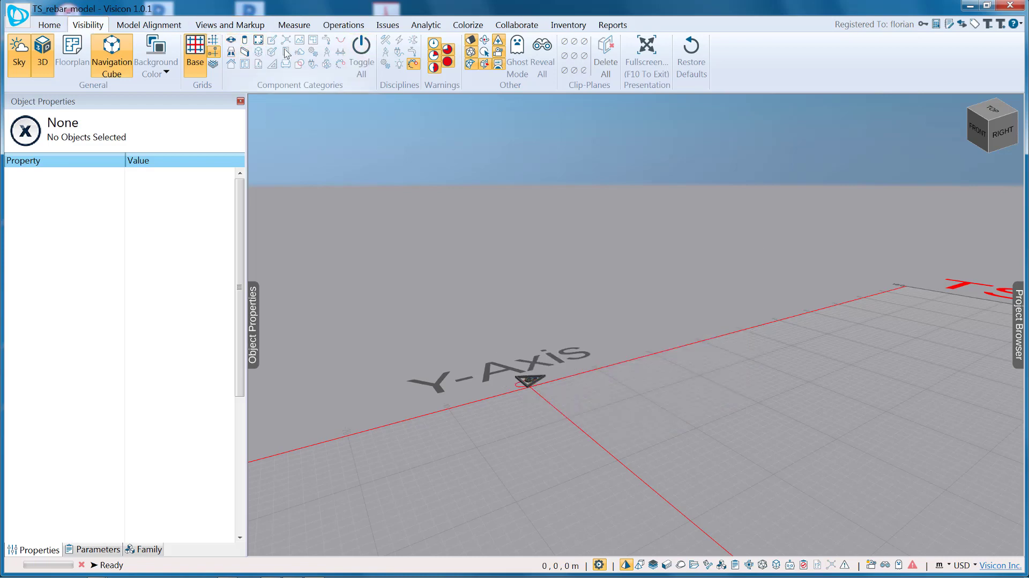
click(258, 41)
drag(616, 380, 642, 440)
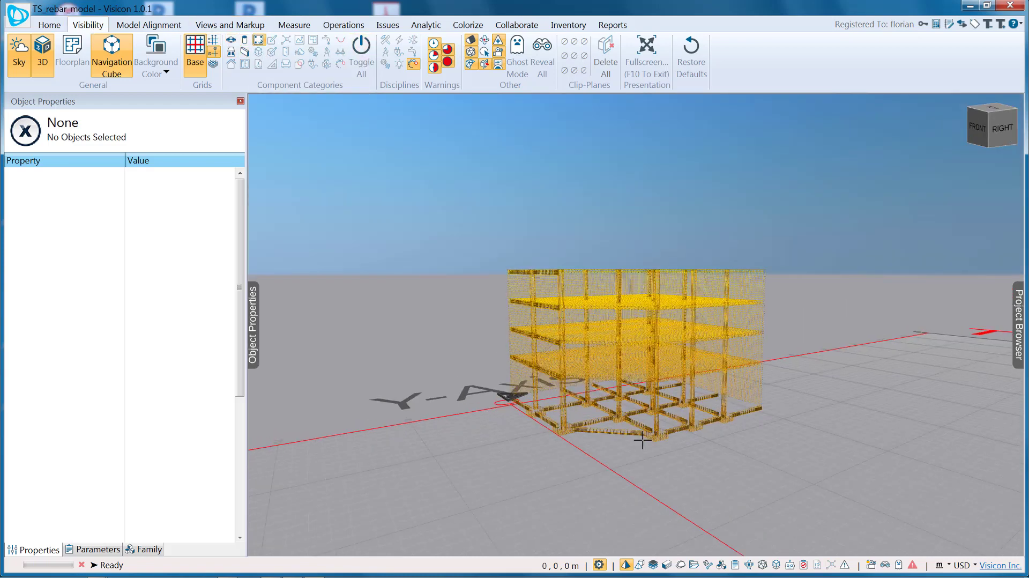
scroll(643, 439, up, 10)
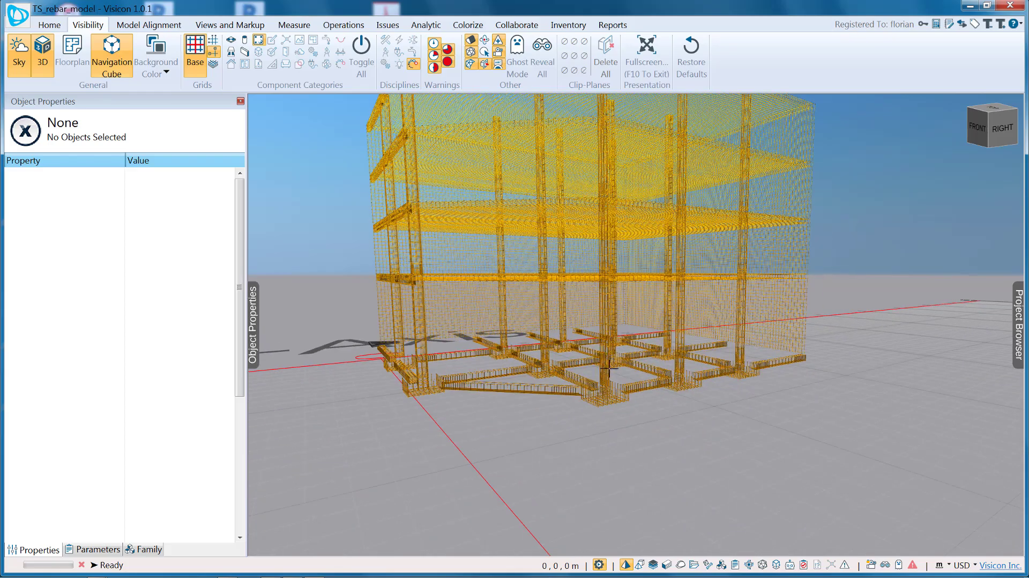
scroll(609, 369, up, 2)
scroll(596, 412, up, 6)
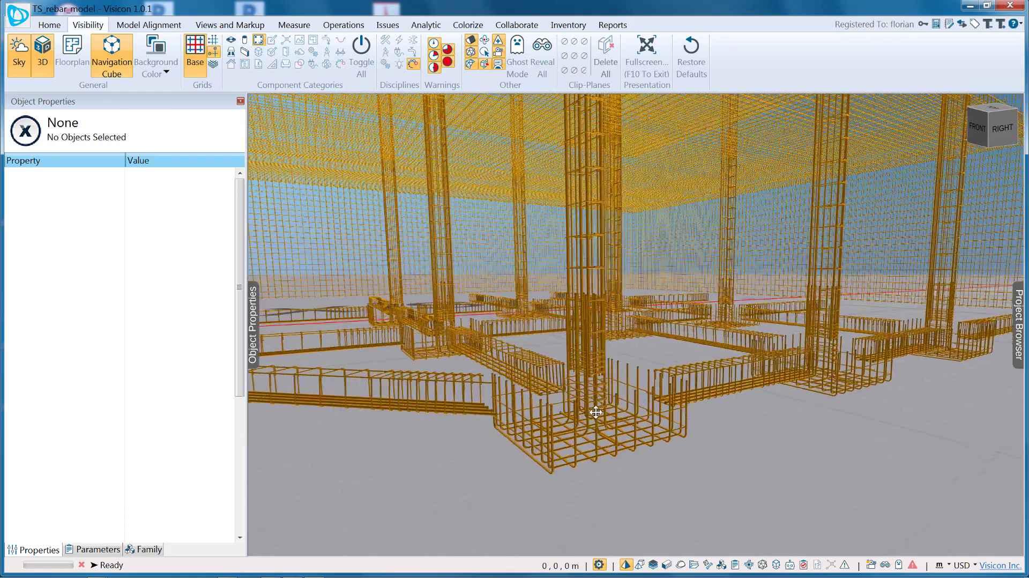
Step: Select footing rebar B1 and review its Tekla Reinforcement data: size 16, 2525 mm, 31.6 kg
click(546, 456)
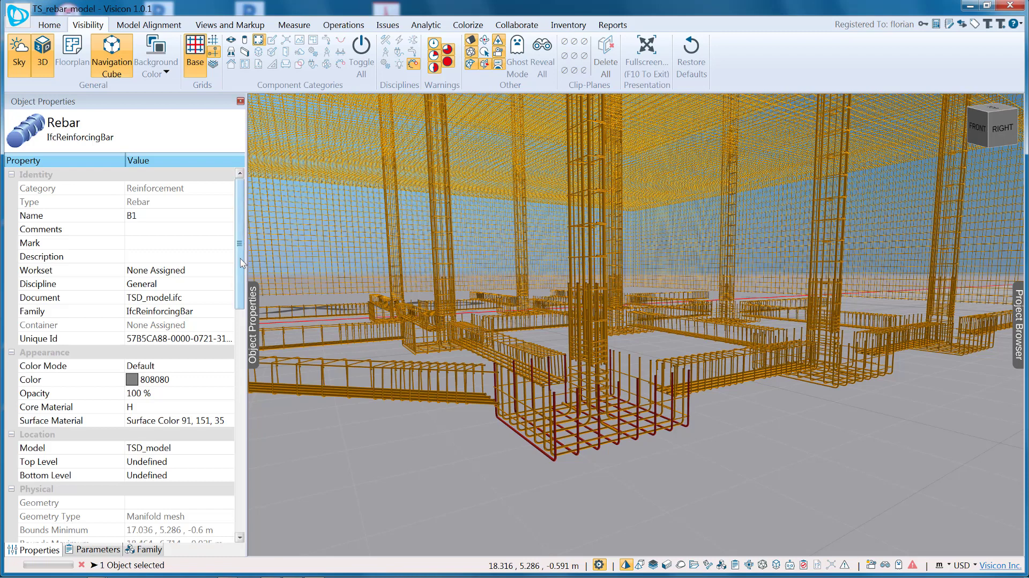
scroll(148, 357, down, 4)
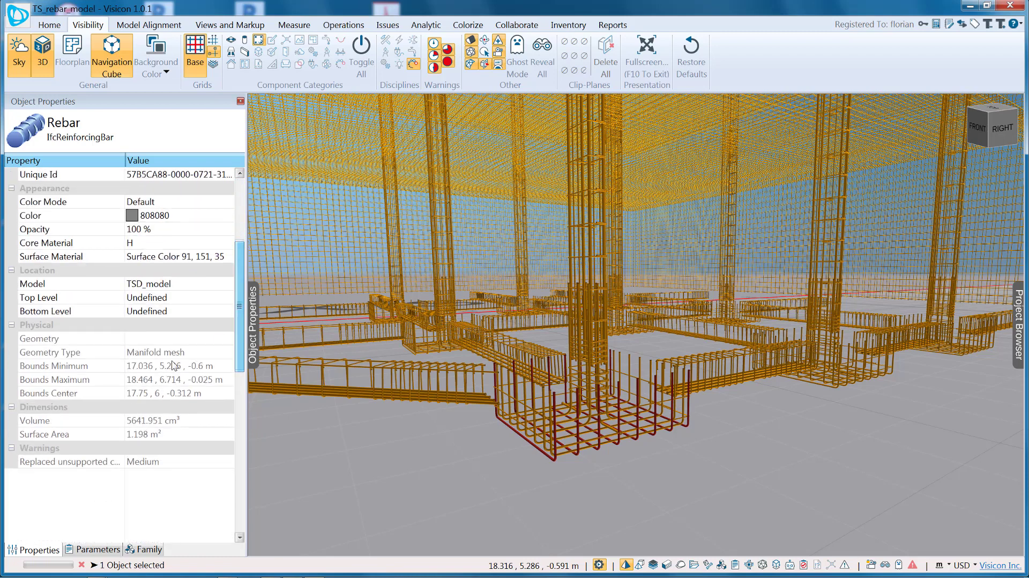
click(97, 549)
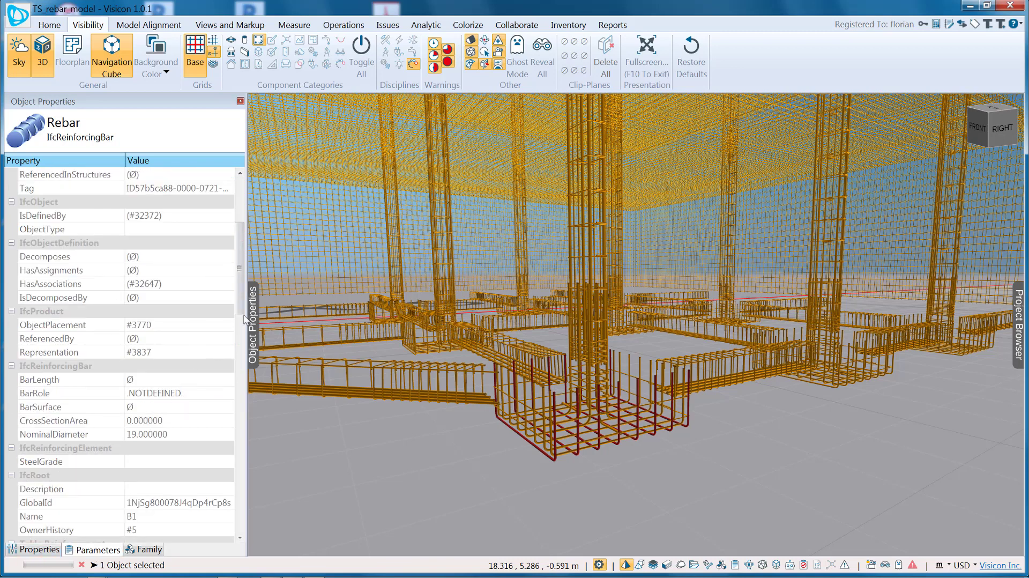
scroll(240, 278, down, 7)
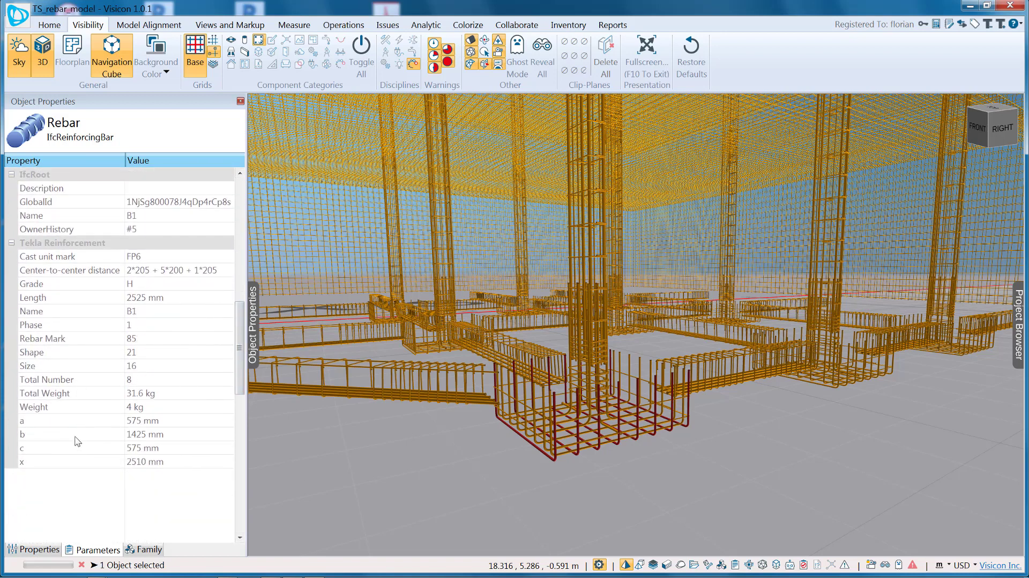
Step: Apply the All Rebar saved filter from the Project Browser to highlight every rebar
click(69, 435)
click(1018, 325)
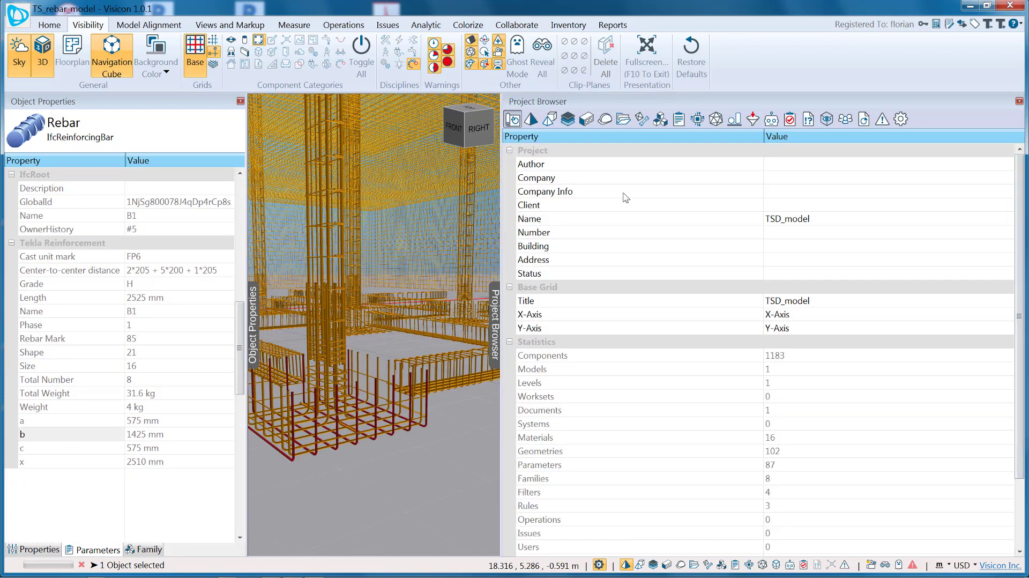
scroll(401, 455, down, 2)
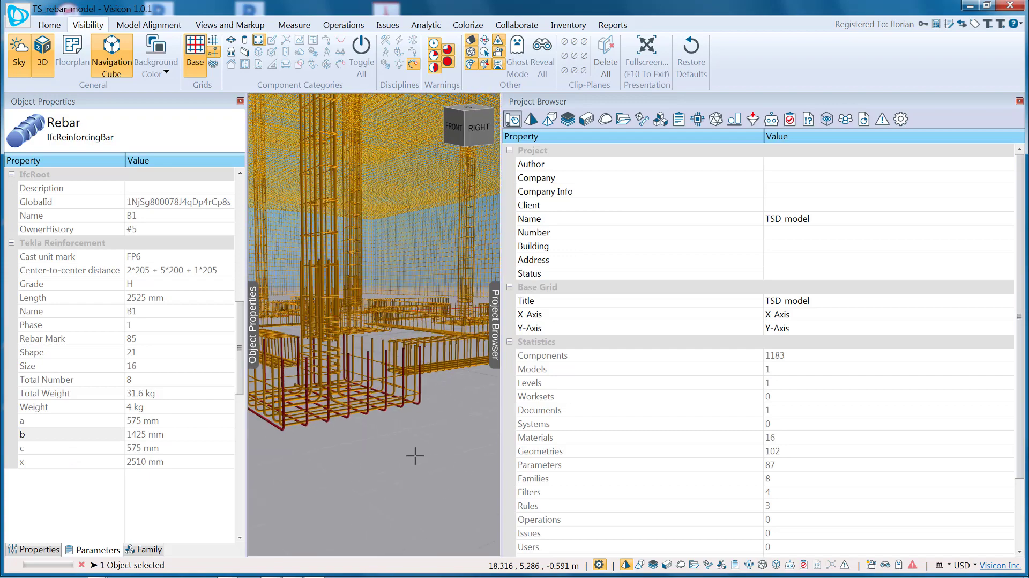
click(753, 119)
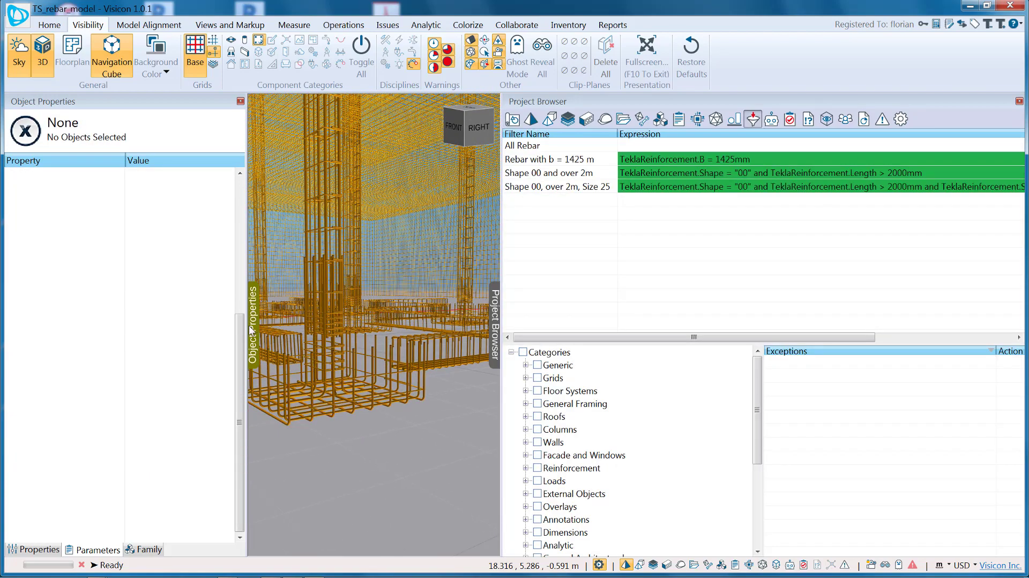
click(546, 145)
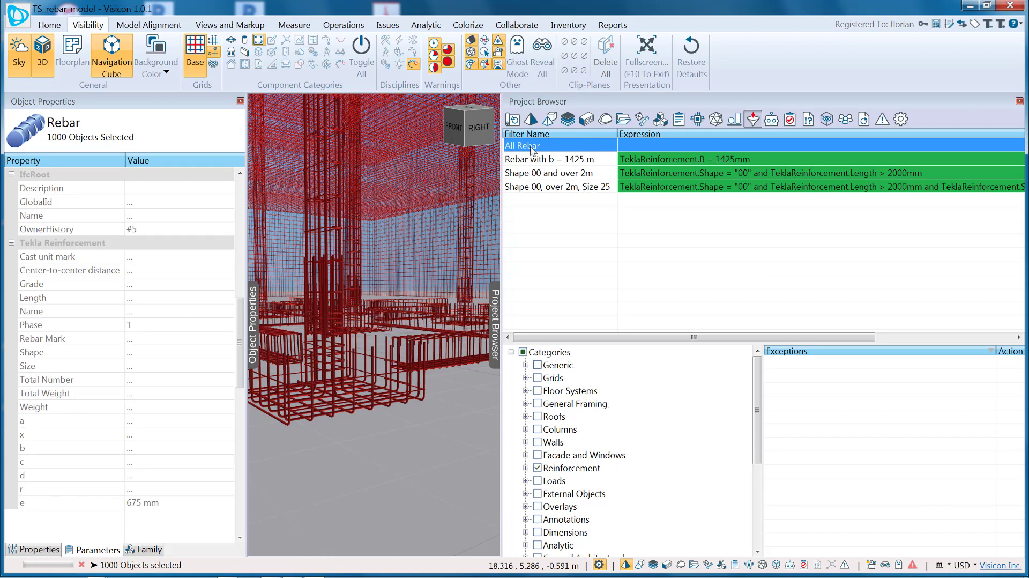
Step: Apply the 'Rebar with b = 1425 mm' filter, highlighting its 22 rebars
scroll(393, 304, down, 10)
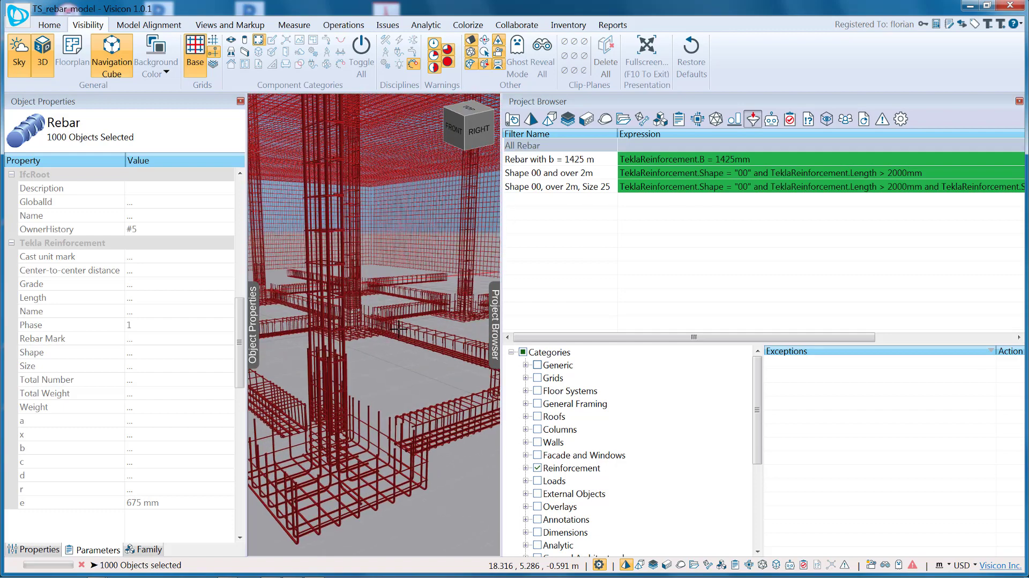
scroll(394, 304, up, 5)
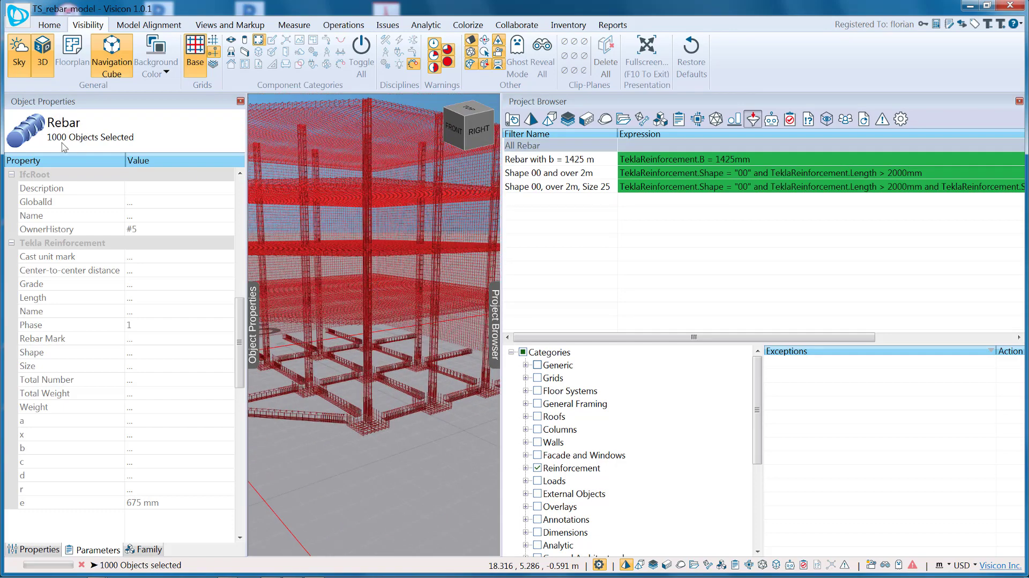
click(646, 160)
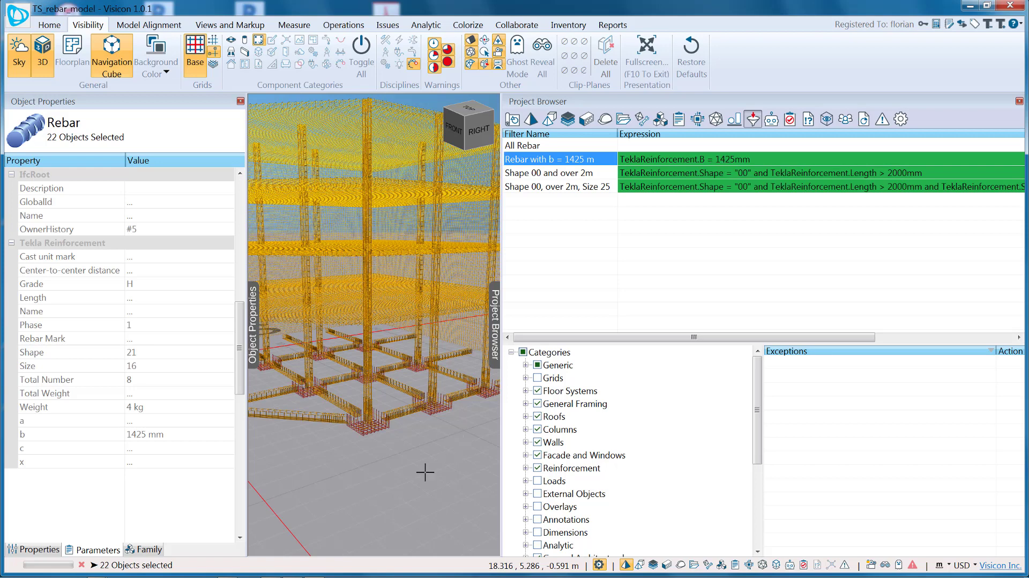
click(579, 148)
click(581, 159)
drag(264, 465, 333, 475)
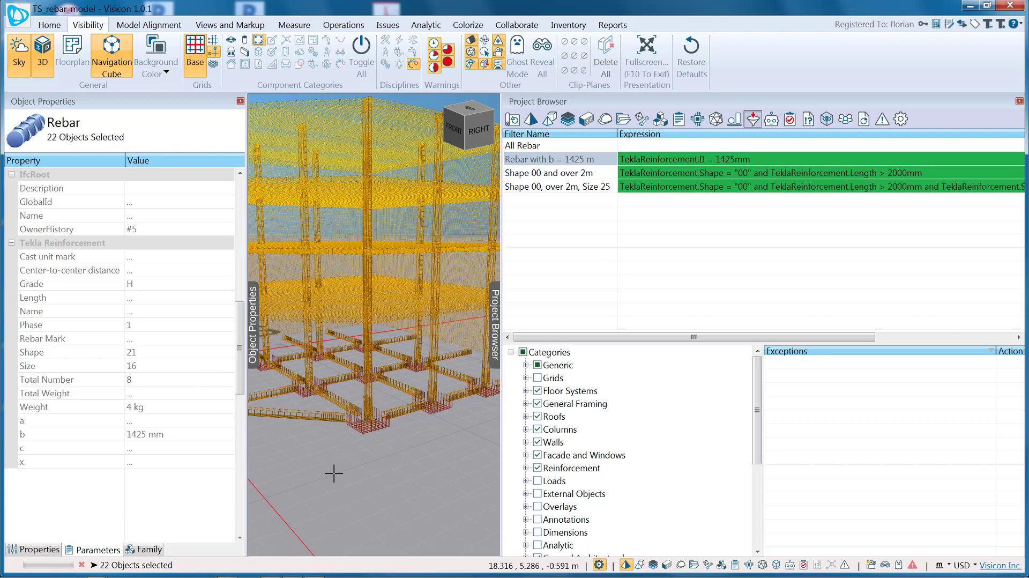
click(28, 438)
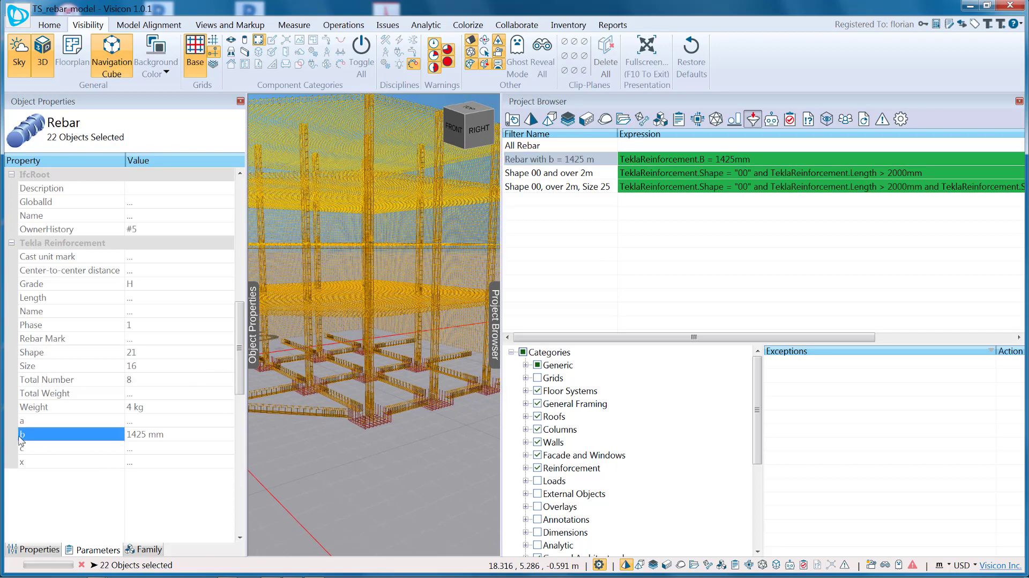
scroll(425, 474, up, 5)
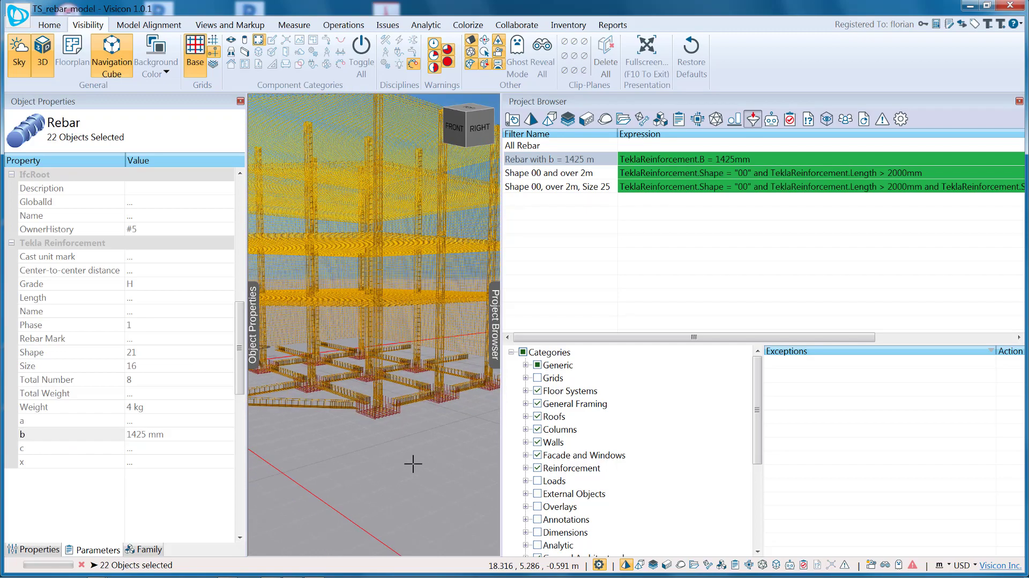
scroll(416, 494, up, 4)
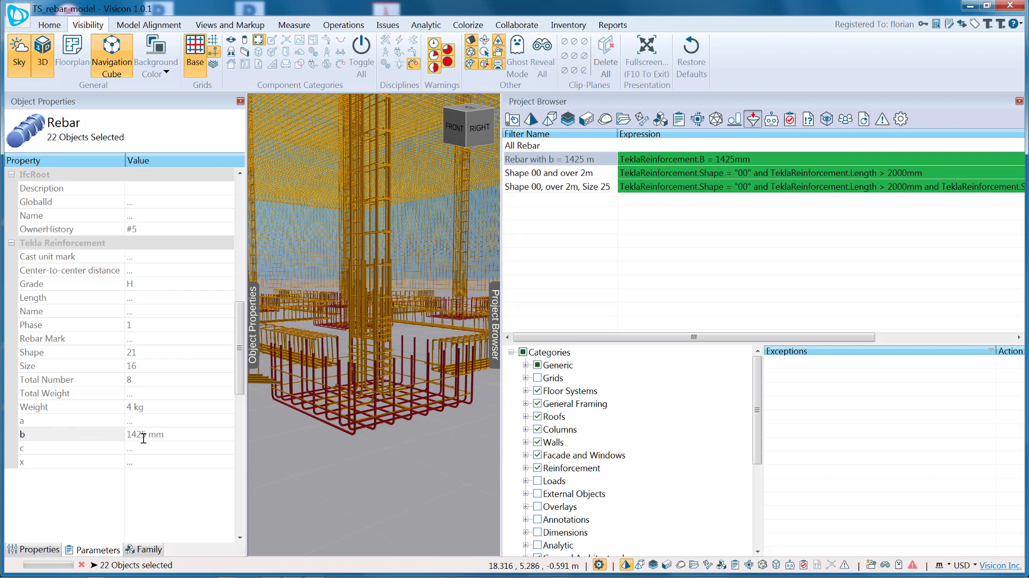
Step: Apply the 'Shape 00, over 2m, Size 25' filter (201 rebars) and widen the filter list
click(543, 178)
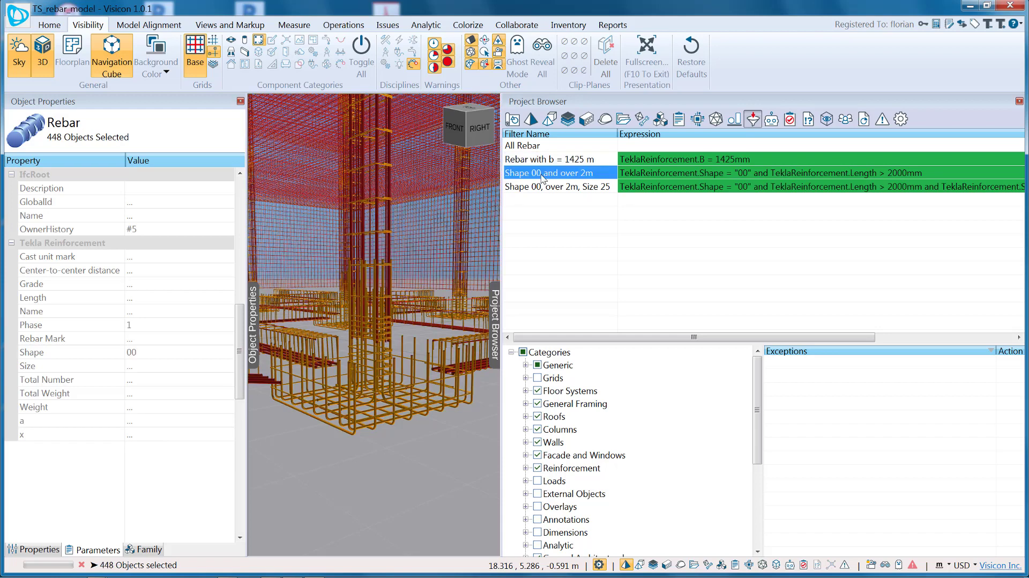
scroll(437, 438, up, 3)
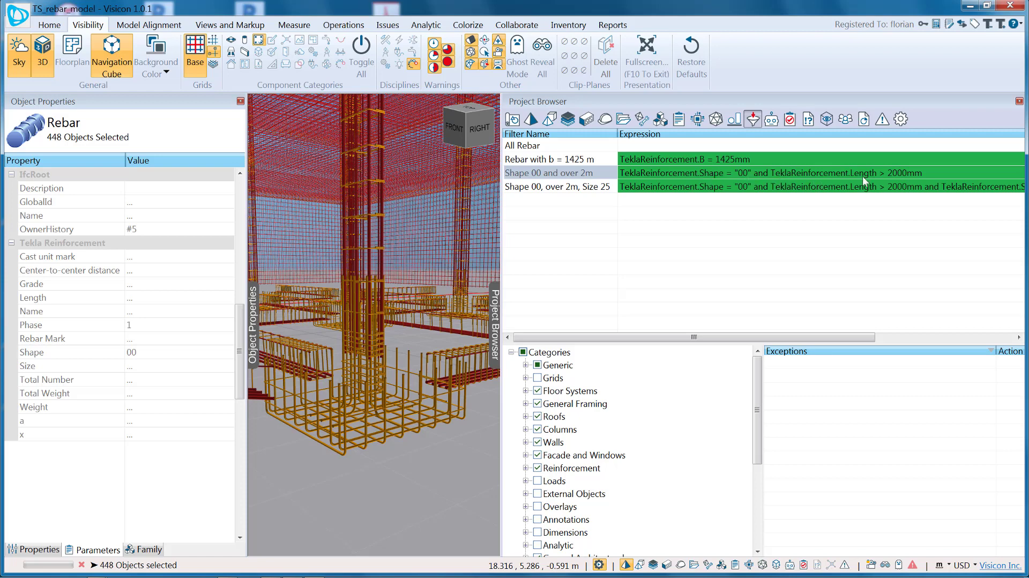
click(922, 187)
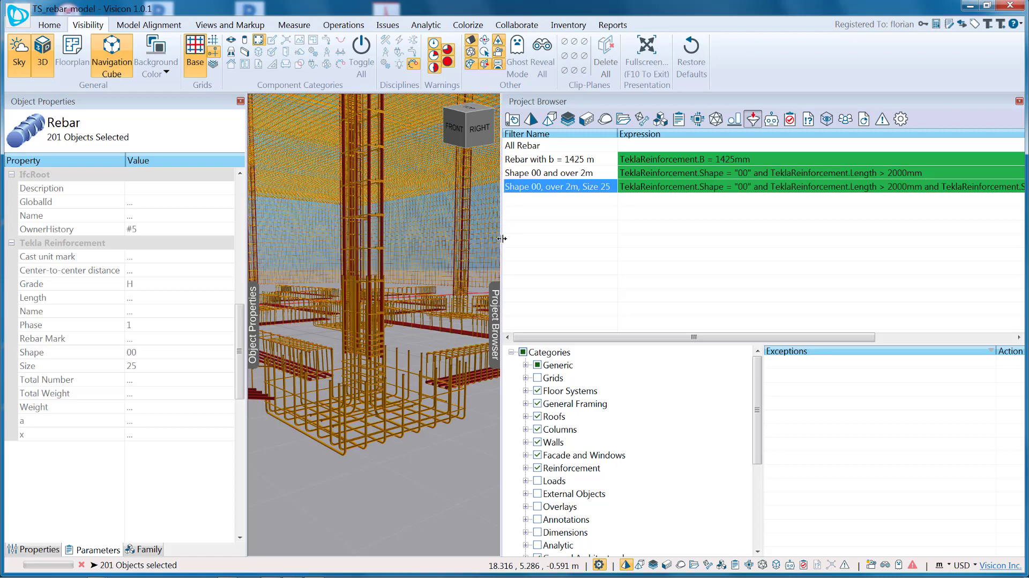
drag(500, 239, 444, 240)
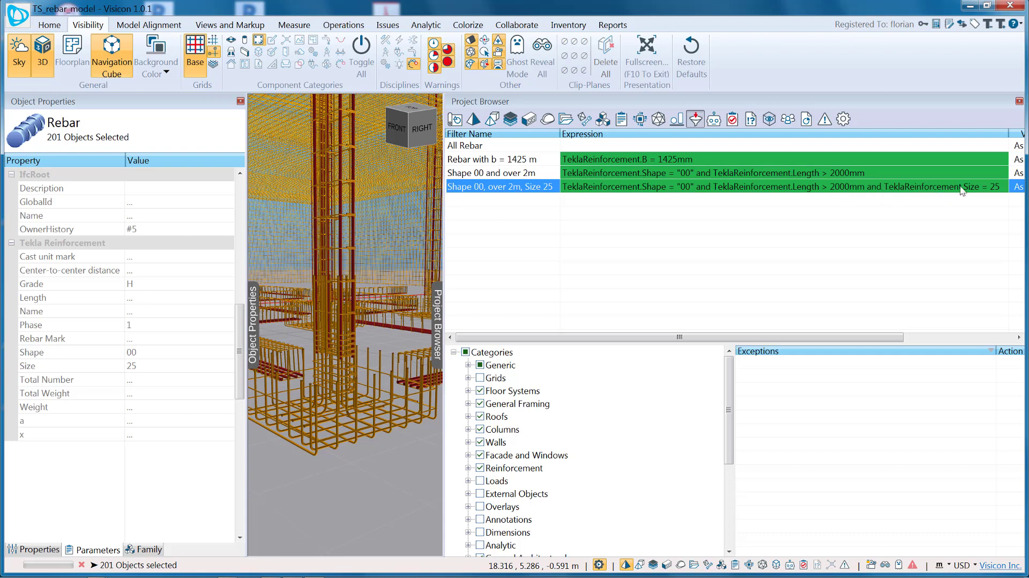
Step: Copy the Size variable name and insert a new filter named 'Shape 25'
click(49, 367)
right_click(49, 368)
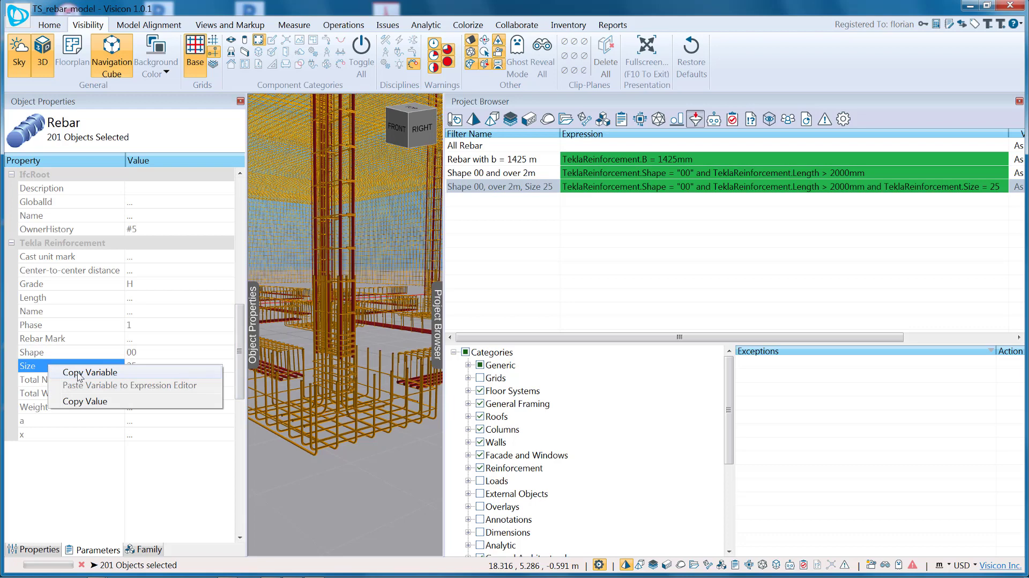
click(78, 375)
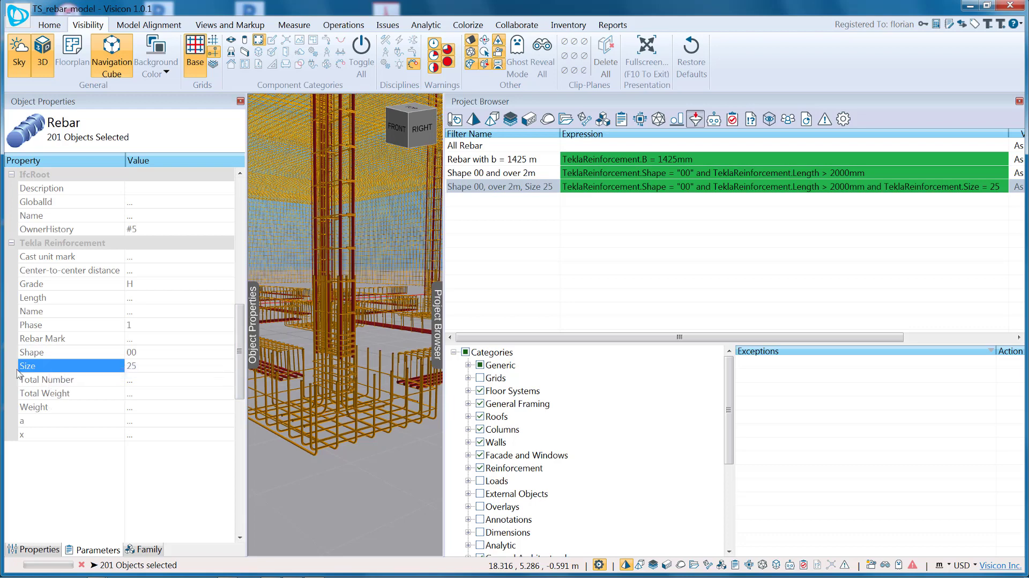
right_click(545, 210)
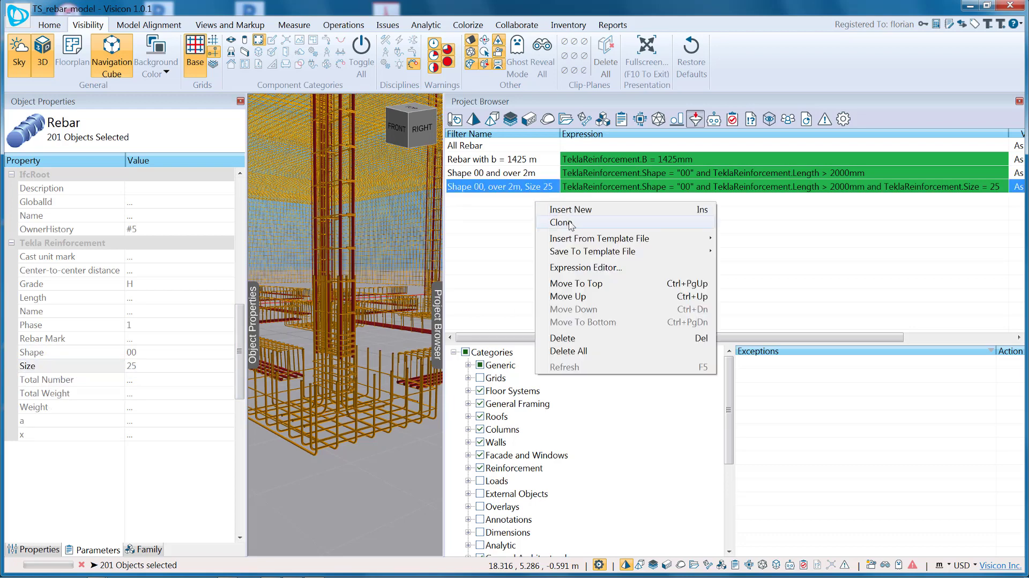
click(579, 210)
text(Shape 25)
key(Return)
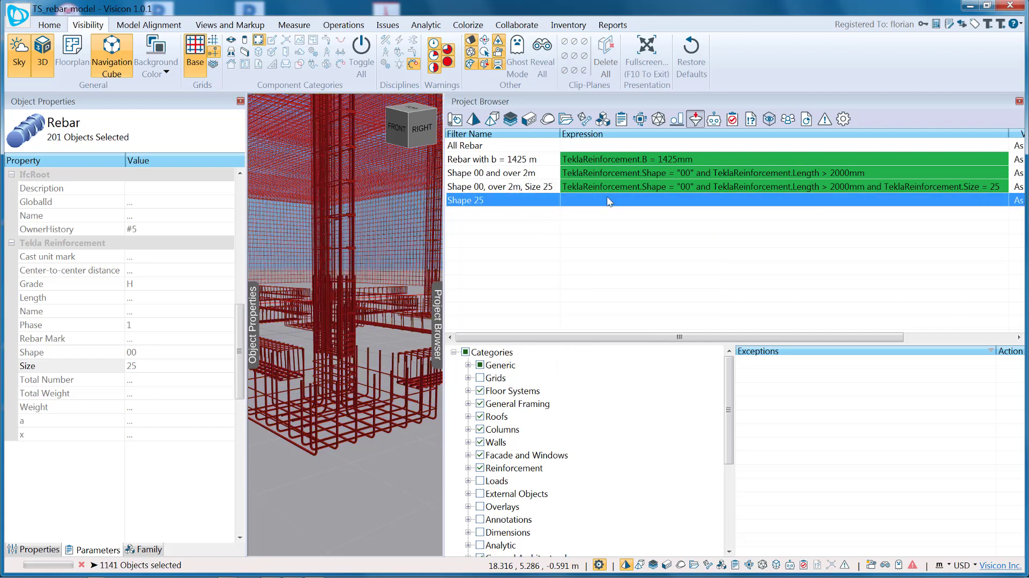
Step: Set its expression to TeklaReinforcement.Size = 25, then inspect one size-25 bar (6250 mm, 24.1 kg)
click(609, 200)
right_click(608, 198)
click(633, 247)
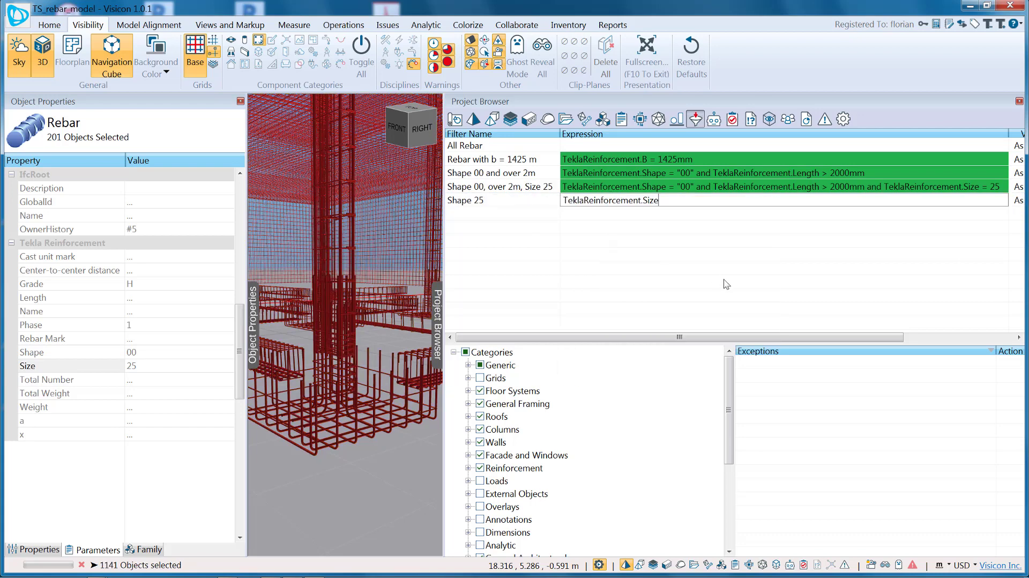
text(= 25)
key(Return)
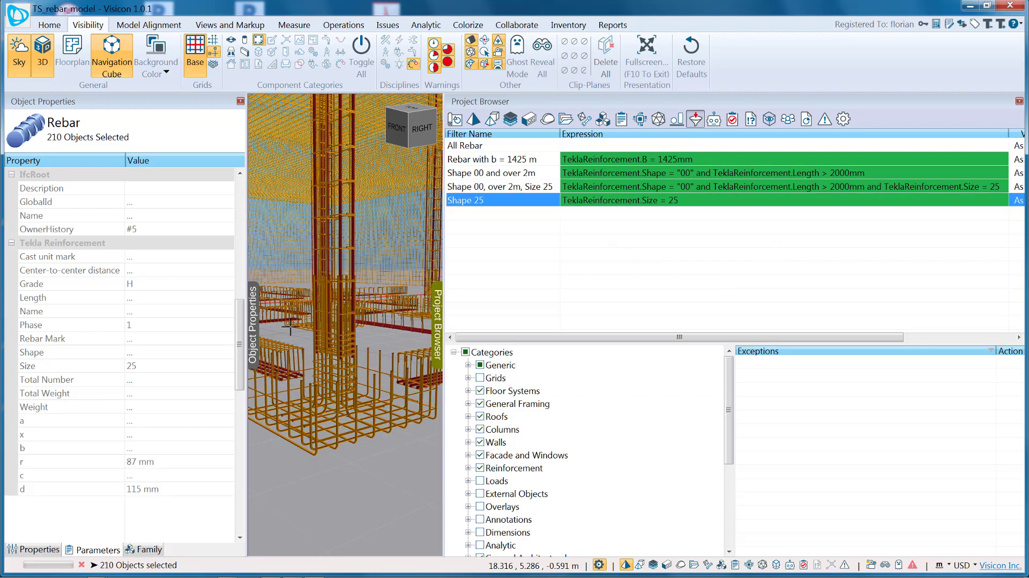
drag(333, 294, 362, 432)
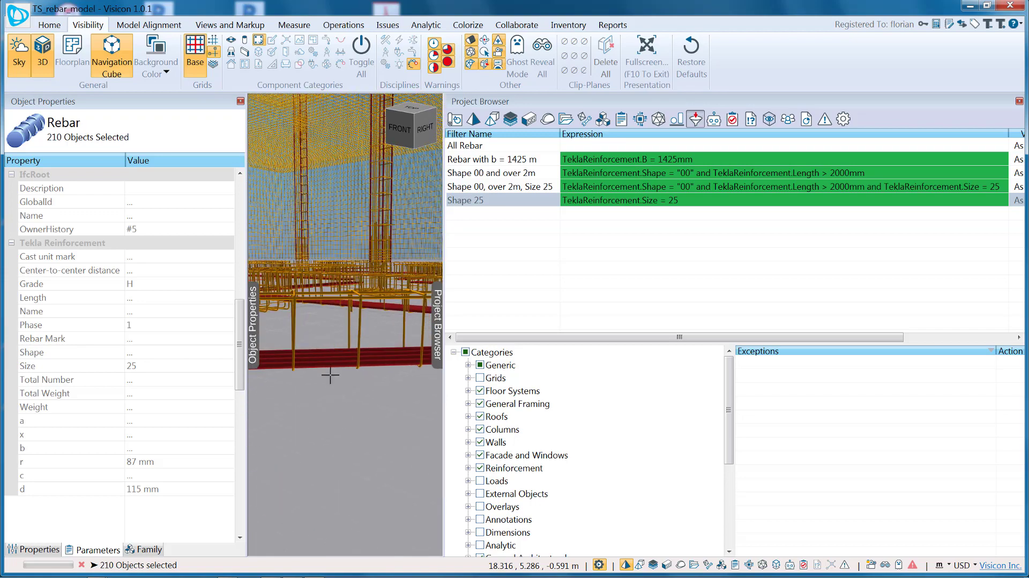
click(328, 364)
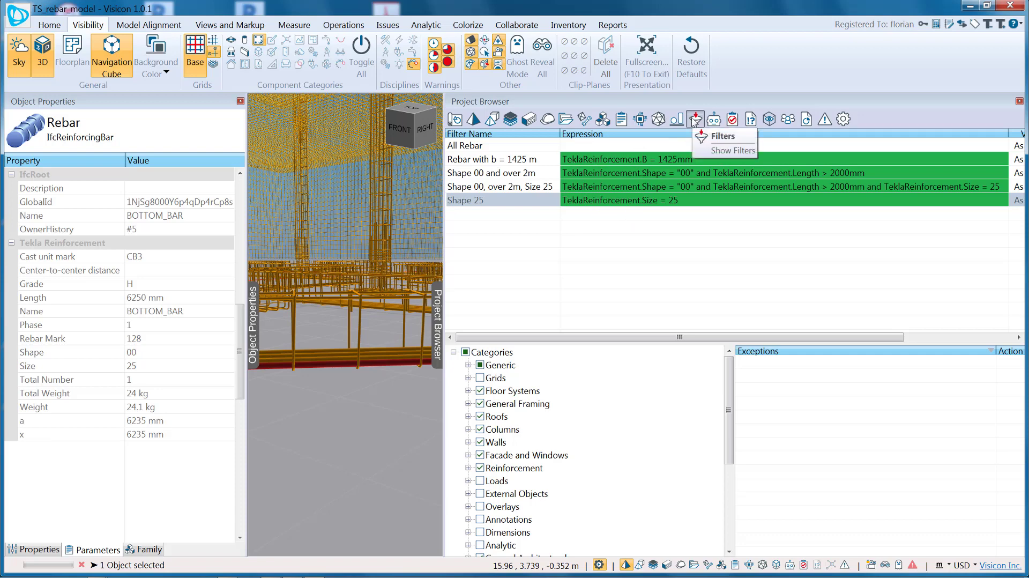
Step: Apply the 'Colorize rebar by shape' rule, collapse Object Properties, and view the rebar from above
click(733, 119)
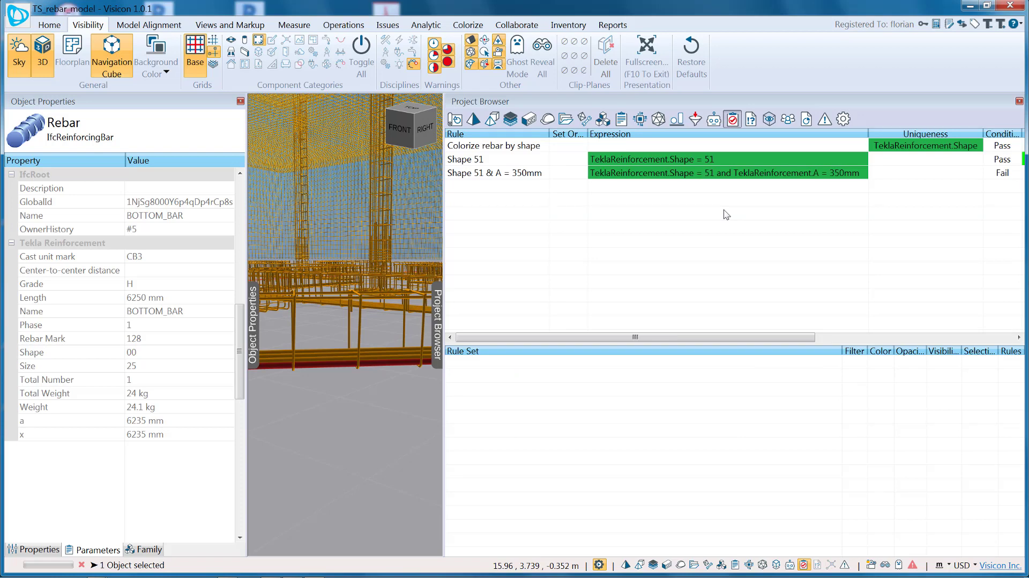
click(504, 149)
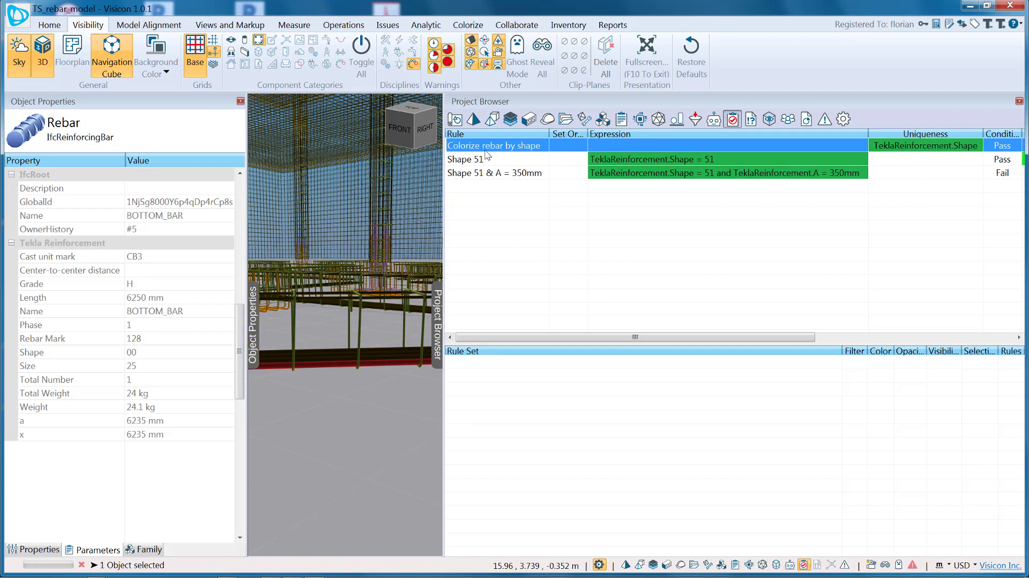
click(253, 340)
drag(246, 328, 211, 408)
scroll(255, 394, up, 5)
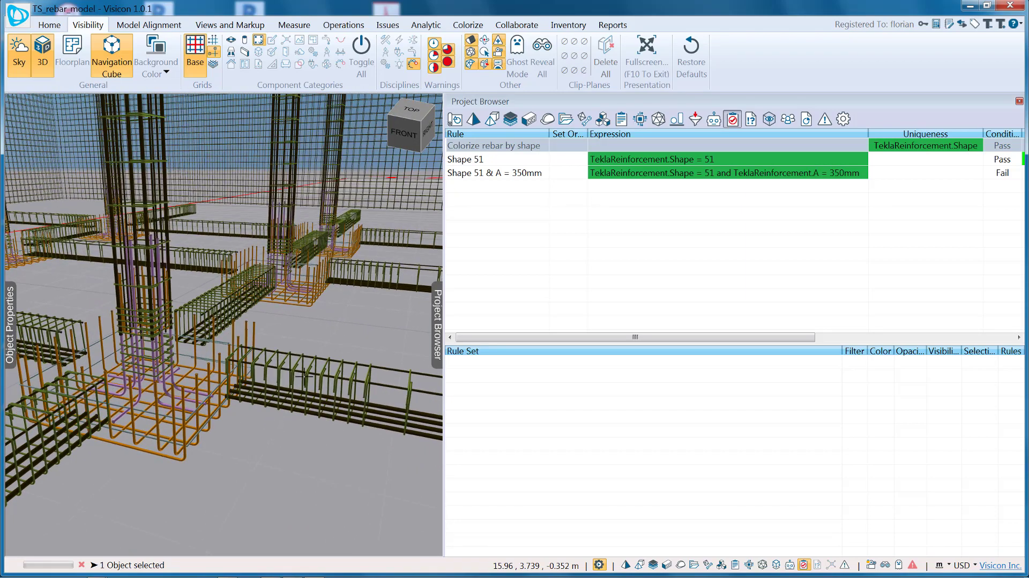
scroll(304, 377, down, 3)
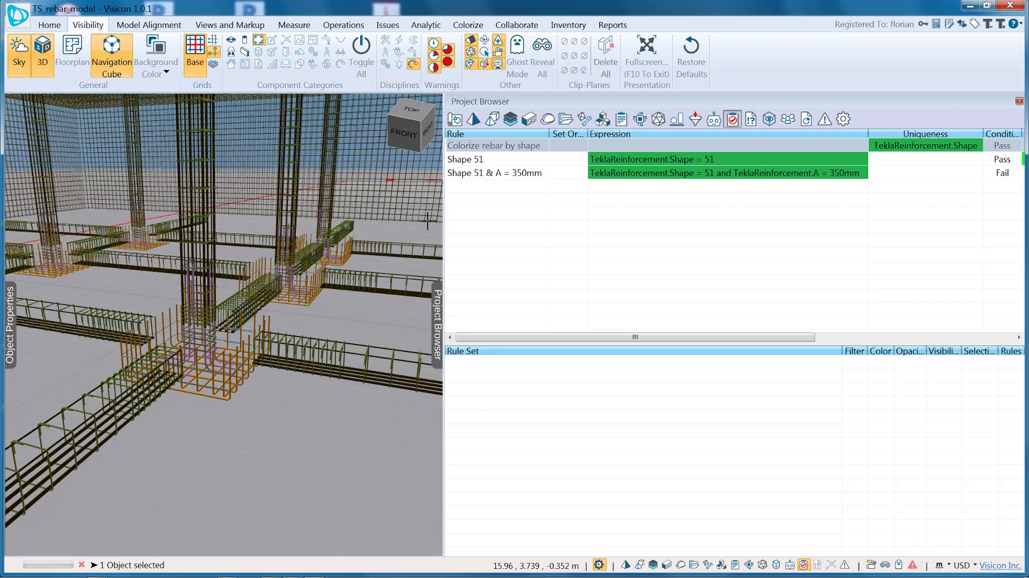
Step: Show the Shape 51 rule's rebar and set its condition to Fail
click(490, 159)
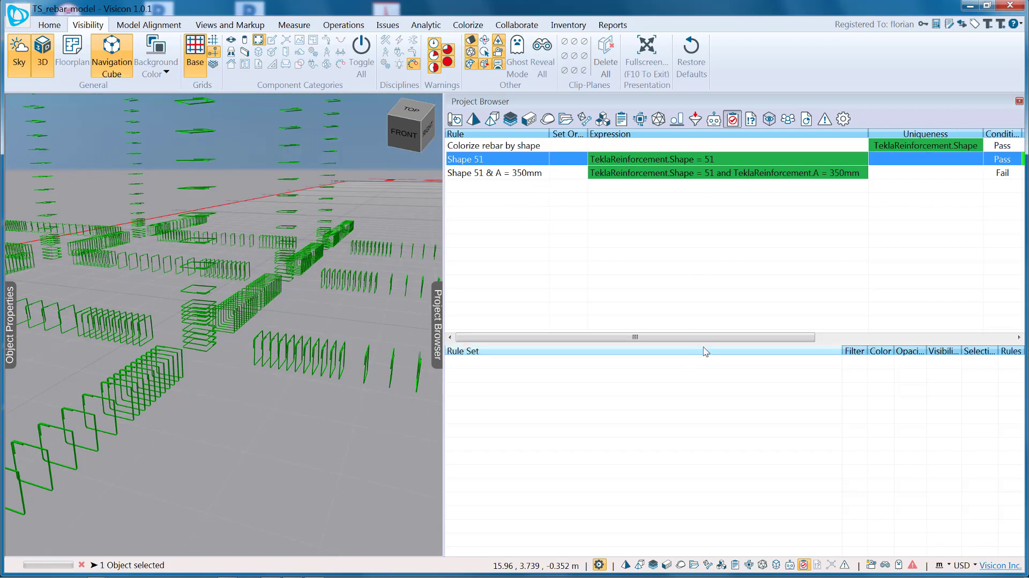
drag(699, 337, 857, 336)
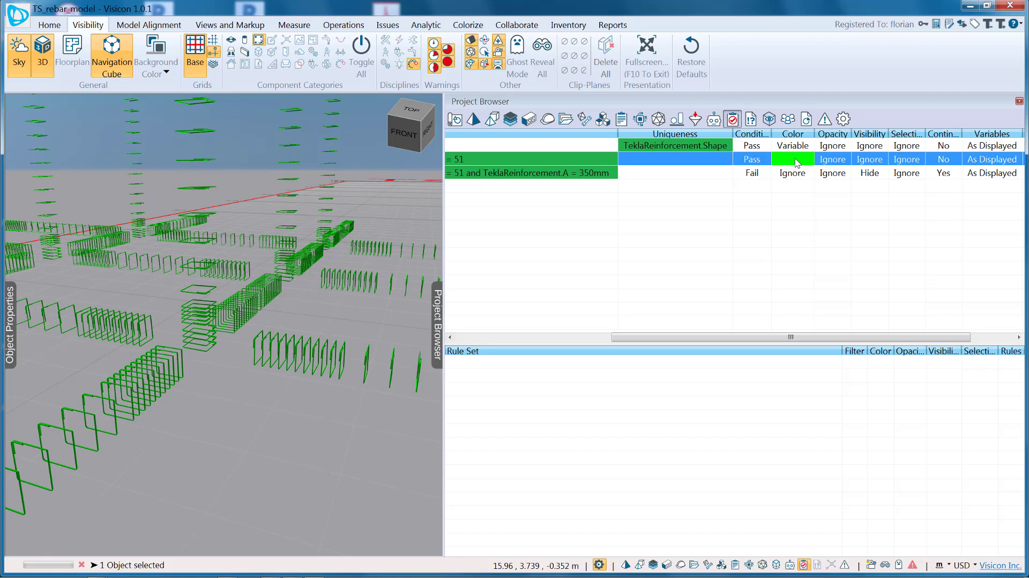
click(759, 161)
click(756, 174)
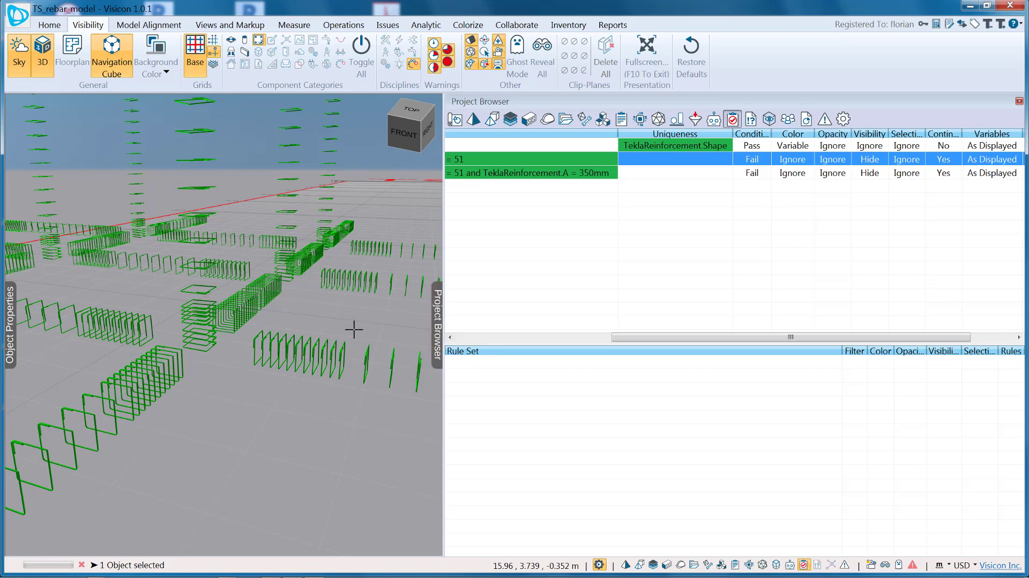
drag(343, 335, 429, 292)
drag(635, 341, 477, 343)
mouse_move(307, 326)
mouse_down()
mouse_move(248, 340)
mouse_move(299, 330)
mouse_up()
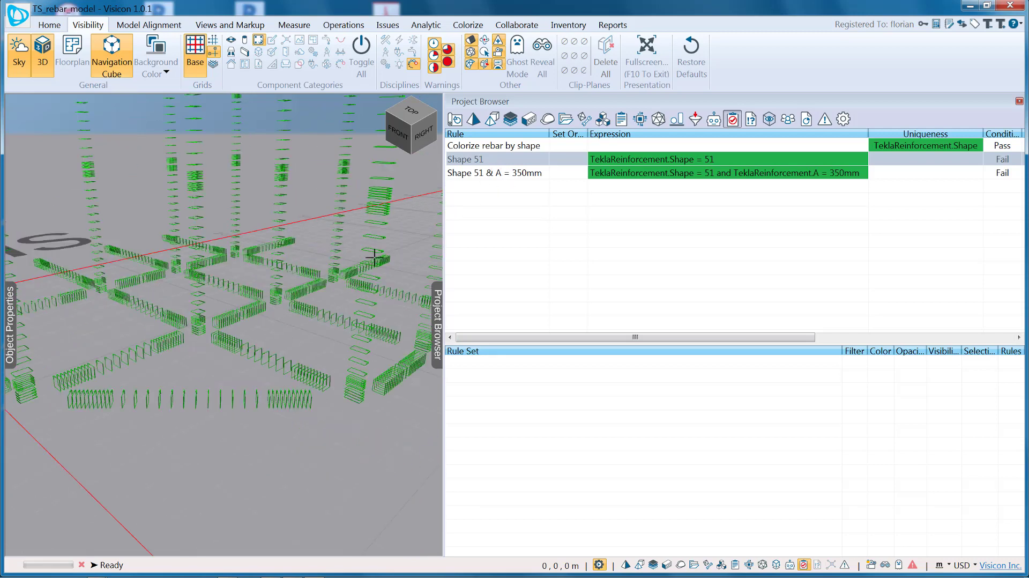
Step: Reapply the colour-by-shape and Shape 51 rules, then pick a stirrup group near the model centre
click(479, 146)
click(475, 161)
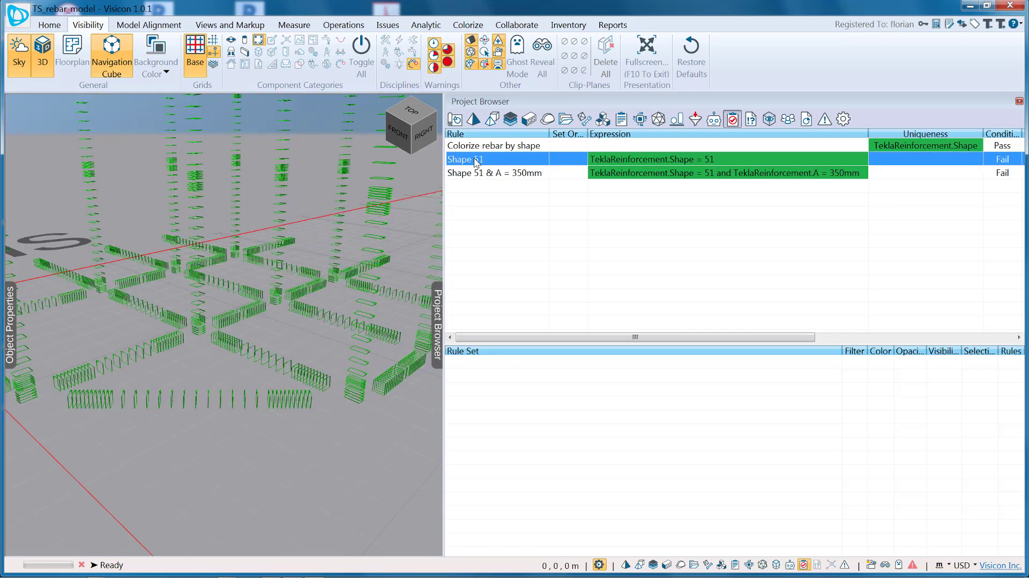
drag(354, 265, 338, 417)
scroll(339, 417, up, 3)
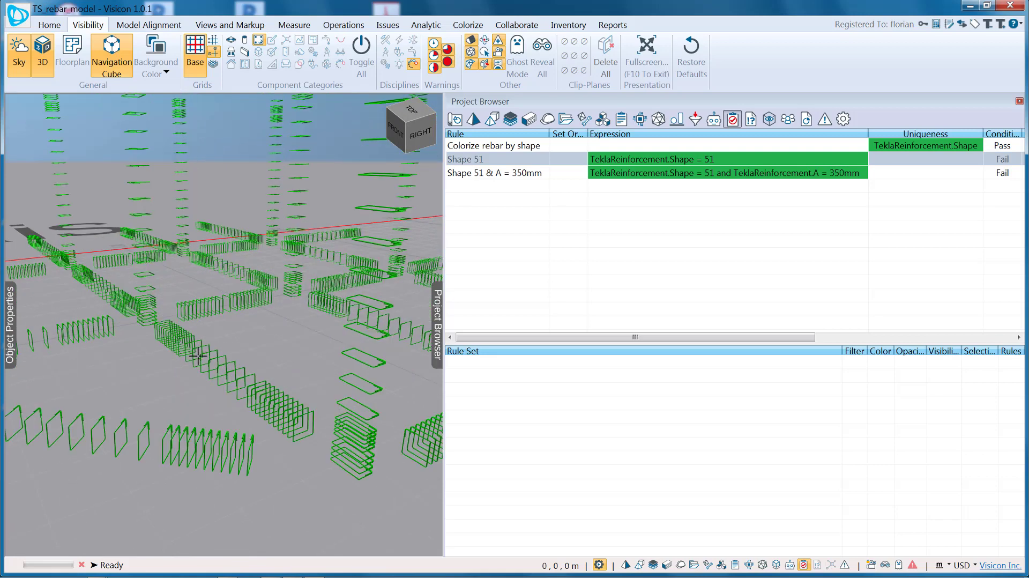
scroll(232, 368, up, 2)
drag(232, 369, 230, 367)
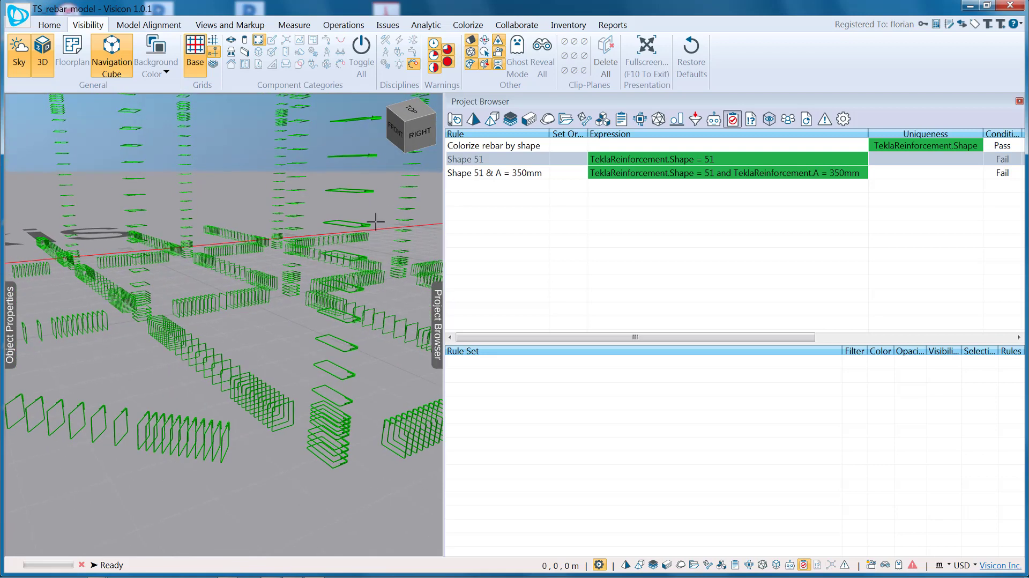
click(347, 197)
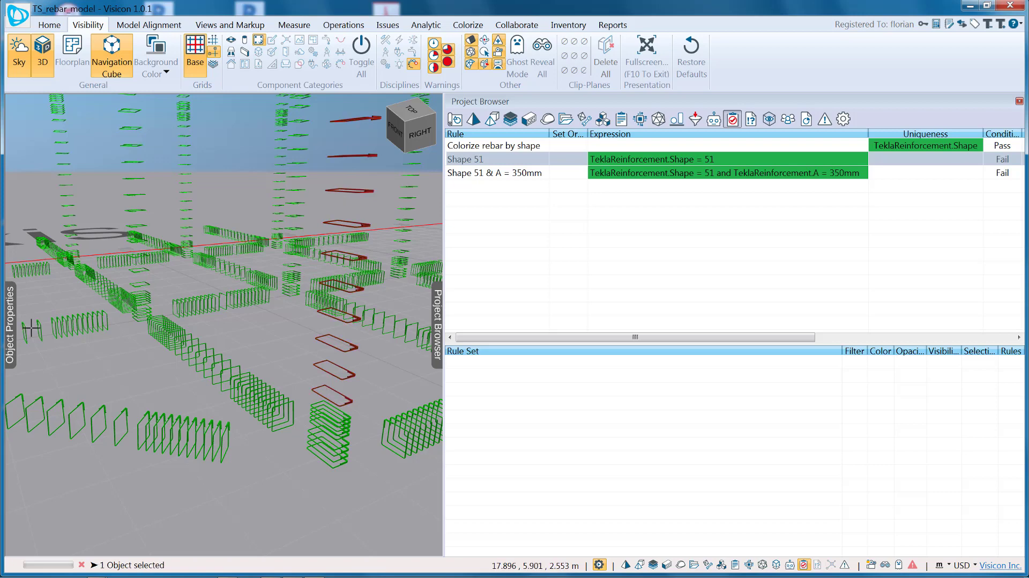
Step: Check the picked shape 51 stirrup's dimension a in Object Properties, then clear the pick
click(10, 347)
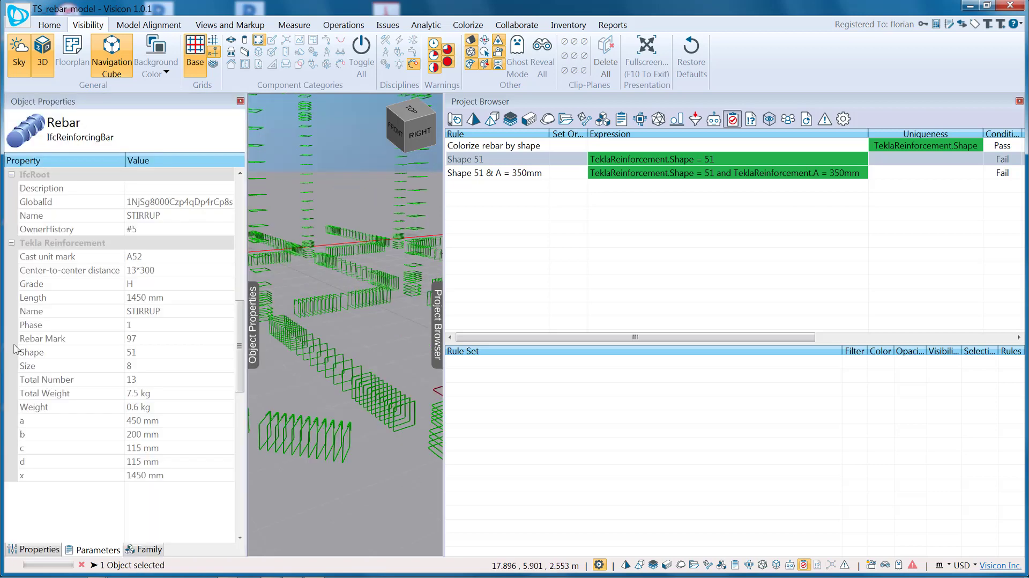
click(35, 422)
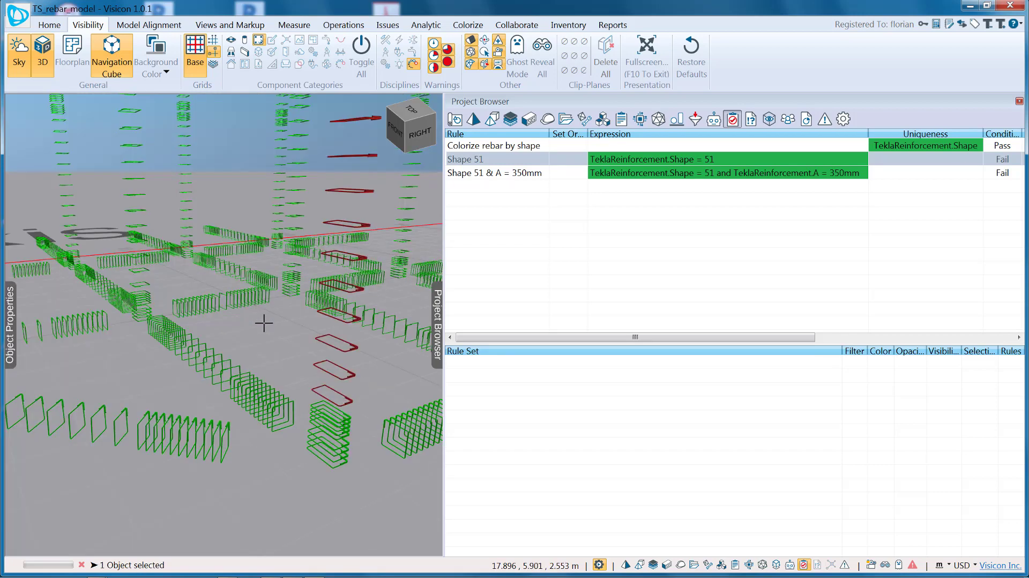
click(264, 322)
Step: Colour the rebar model with the 'Shape 51 & A = 350mm' rule and view it from higher up
click(502, 175)
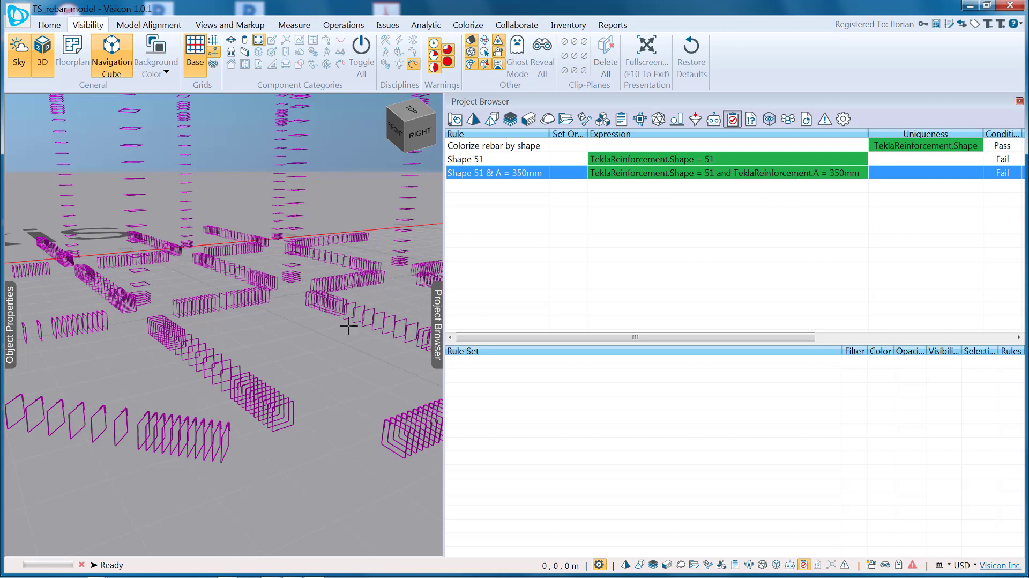
drag(343, 326, 305, 235)
click(695, 119)
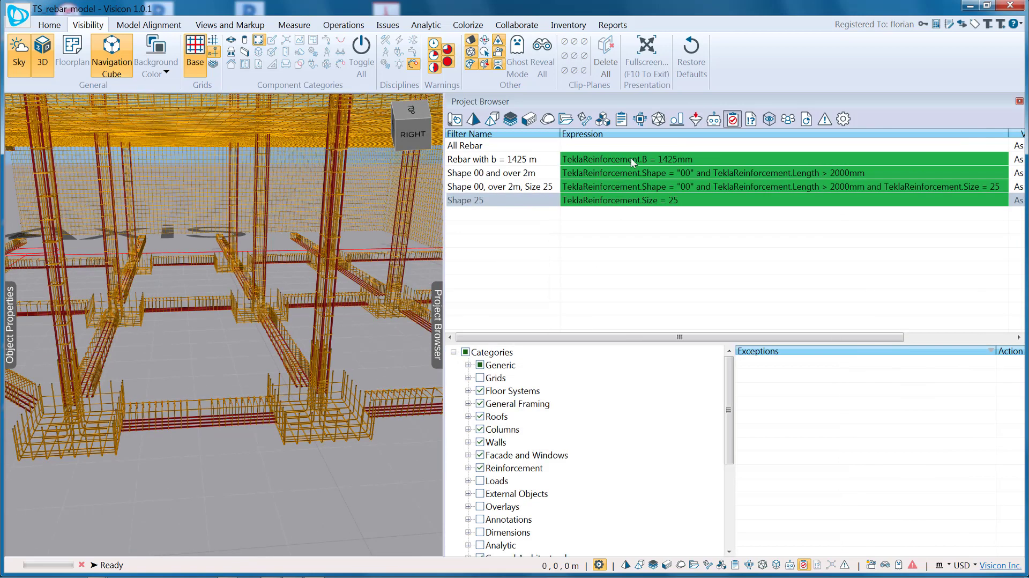
click(732, 119)
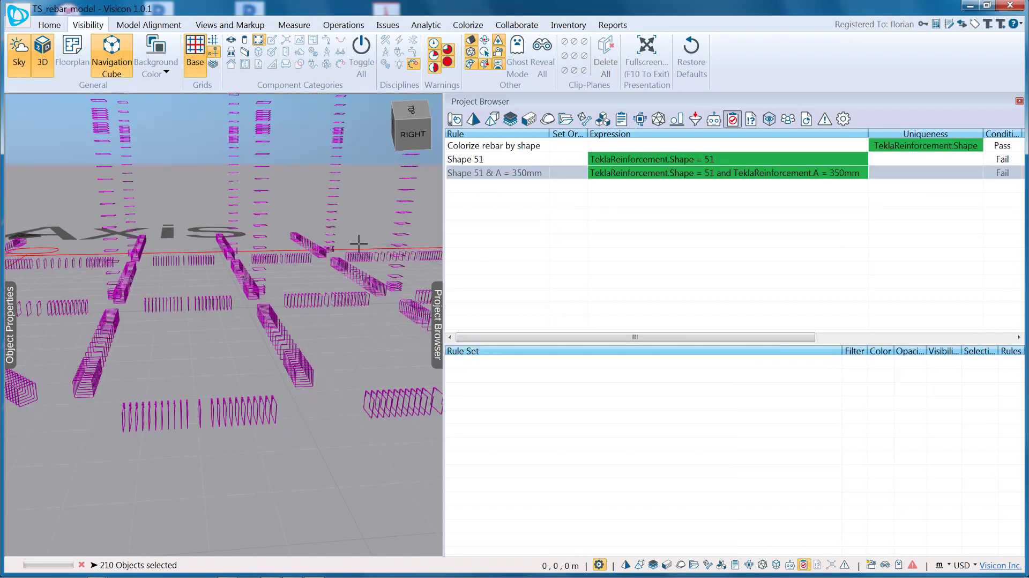
scroll(231, 341, down, 5)
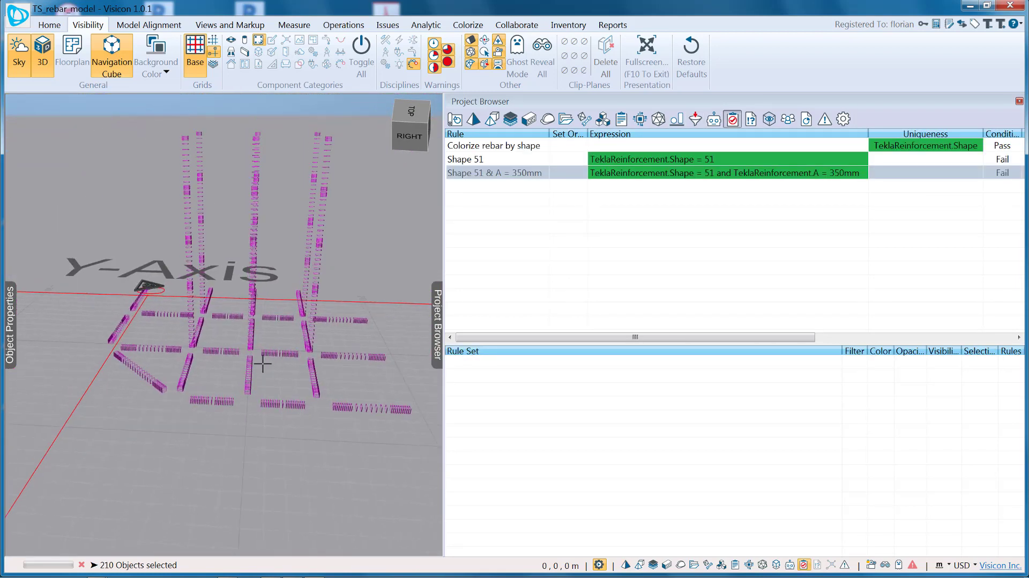
Step: Select the rebar quantity report and enlarge its settings pane to reveal its variables
click(806, 119)
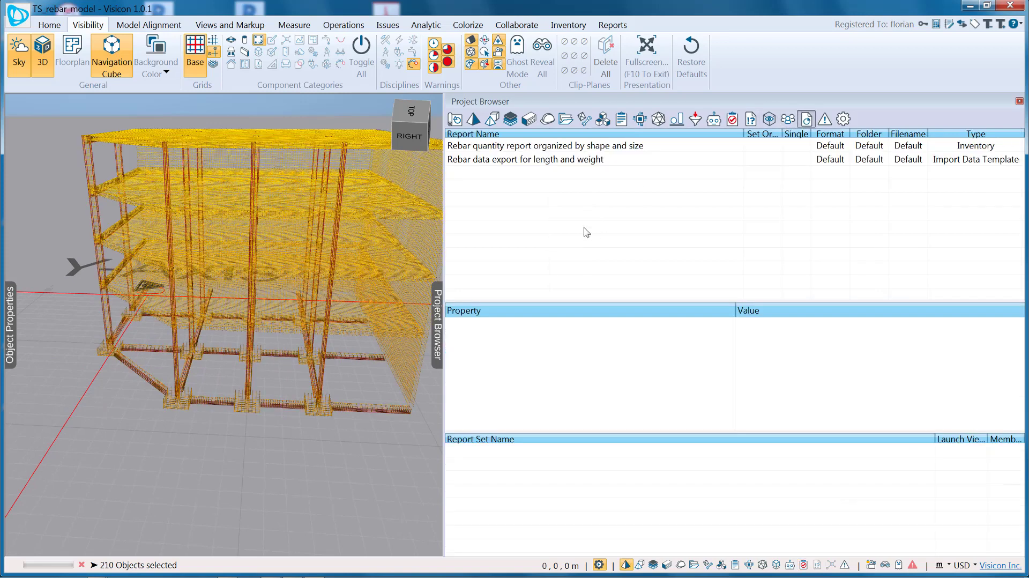
drag(399, 268, 563, 195)
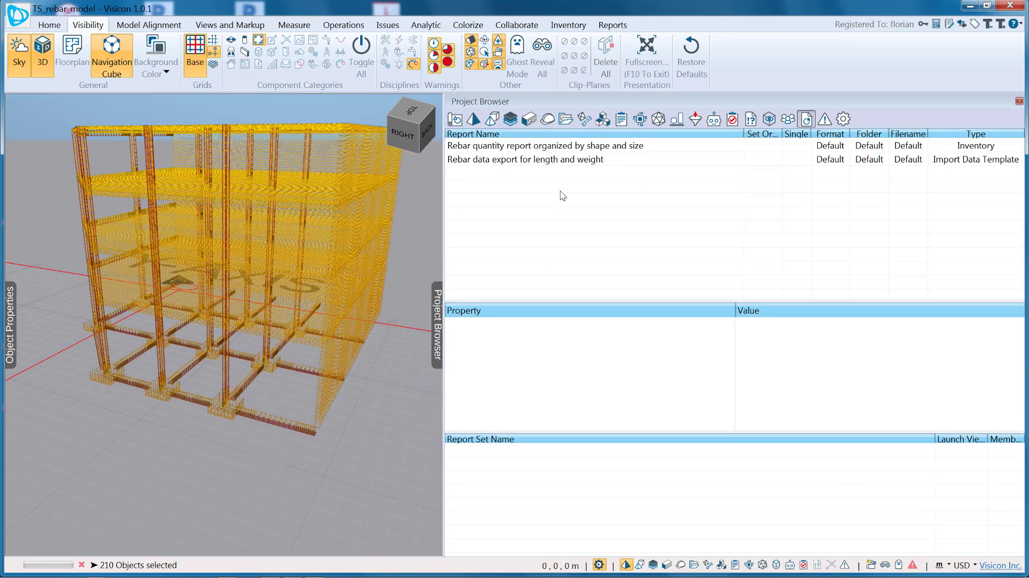
click(546, 147)
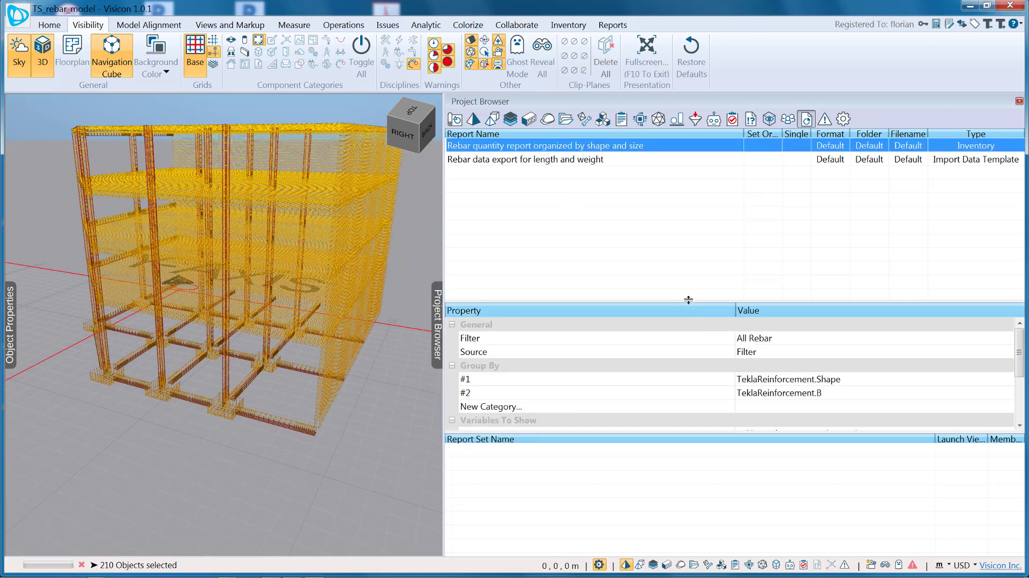
drag(687, 300, 688, 198)
drag(690, 332, 697, 478)
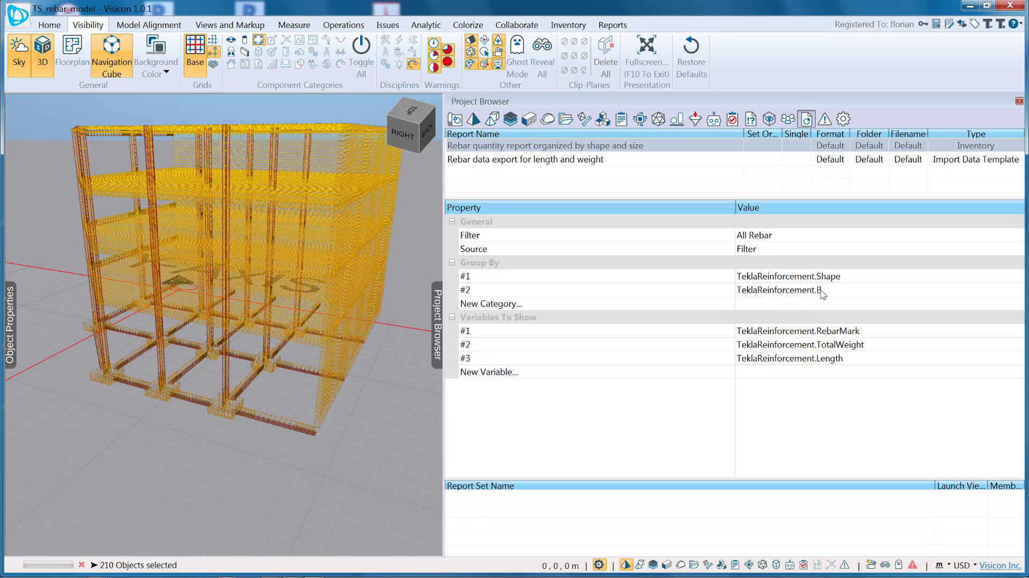
Step: Zoom in on the lower rebar cages, pick one, and bring up the report running commands
drag(283, 390, 276, 410)
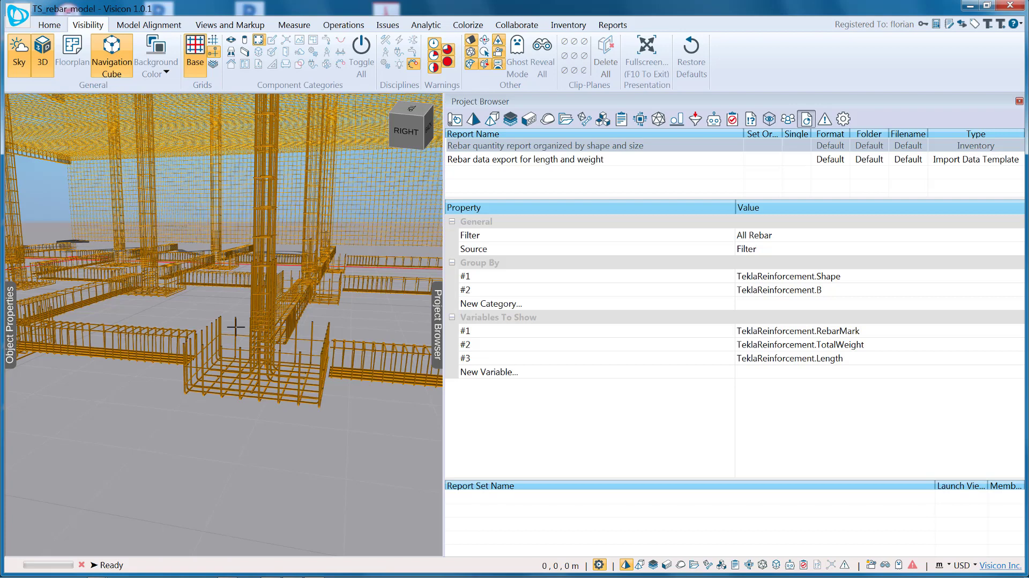
click(235, 325)
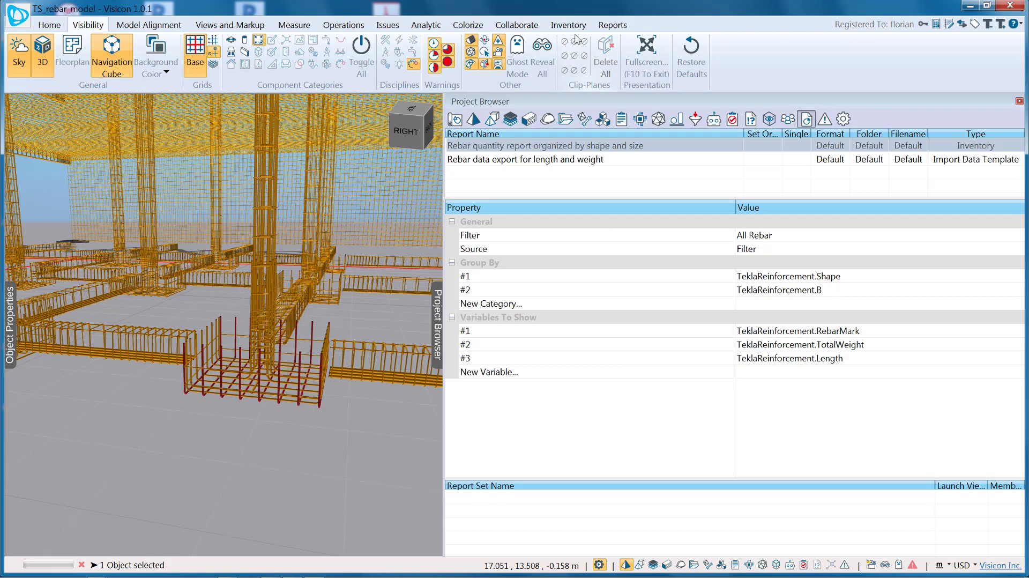
click(613, 25)
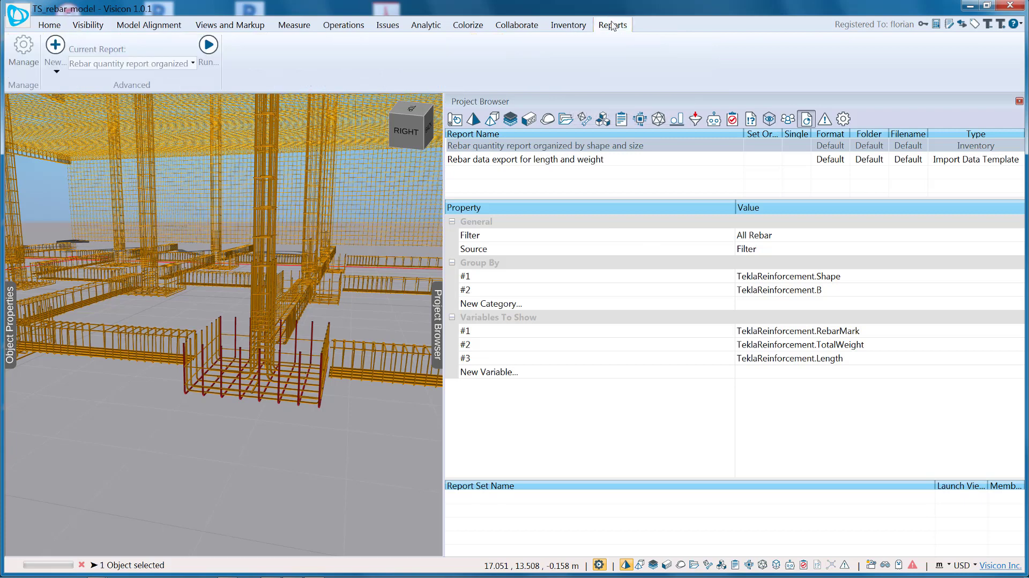
Step: Run the rebar quantity report, autofit column A, and expand shape 41 (count 11, B 1450)
click(498, 146)
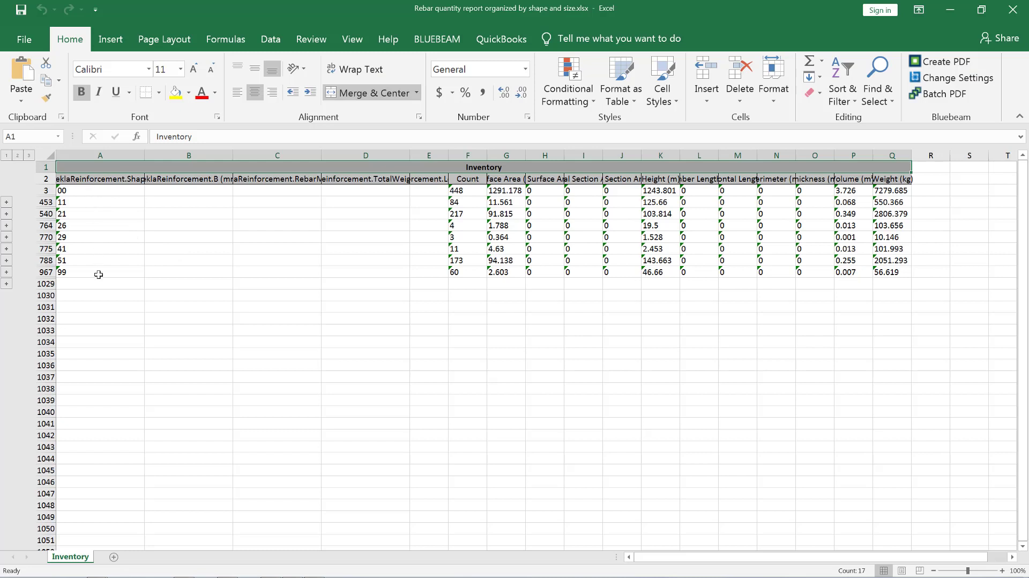
double_click(145, 154)
key(alt+w)
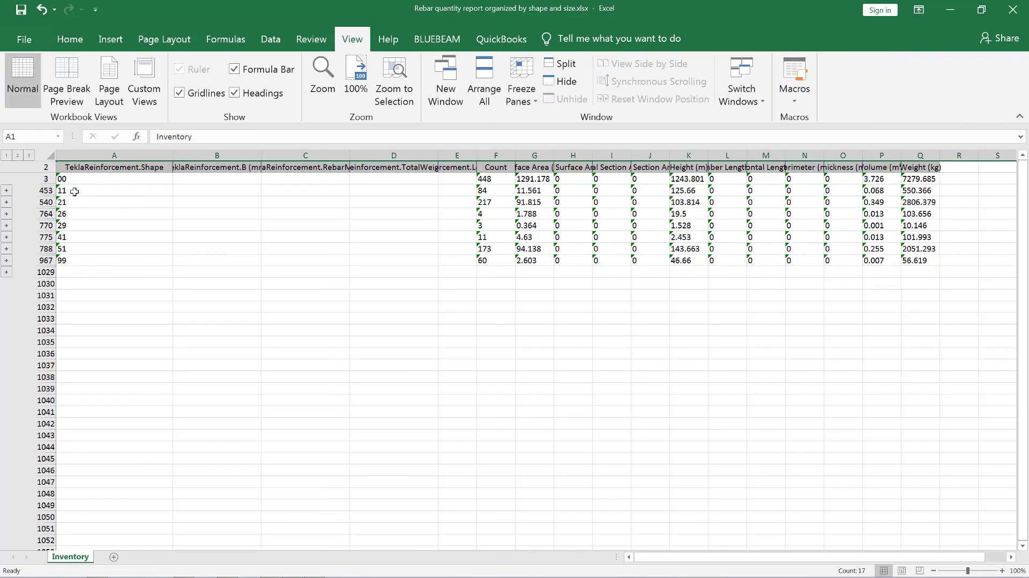
click(7, 248)
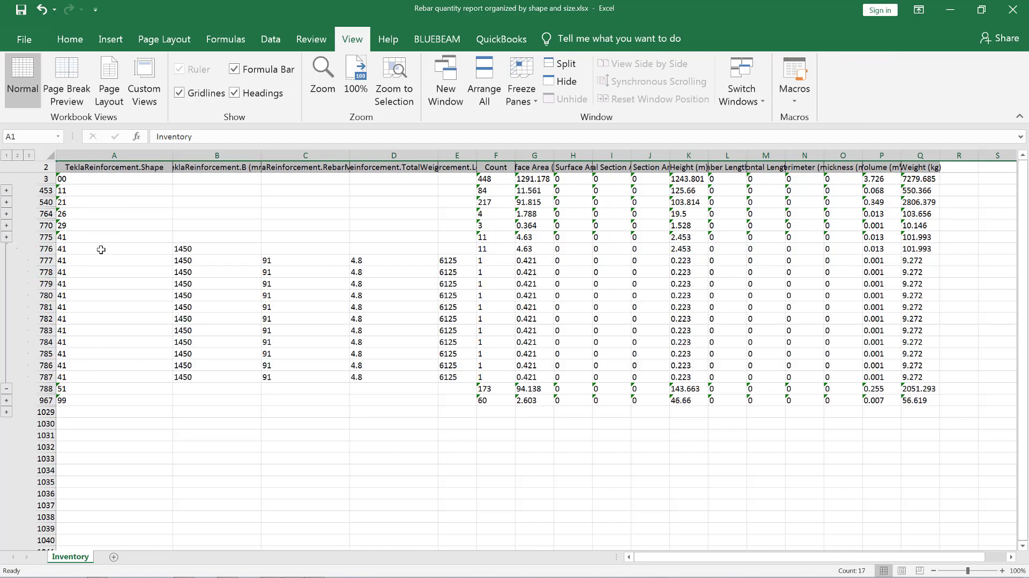
click(502, 249)
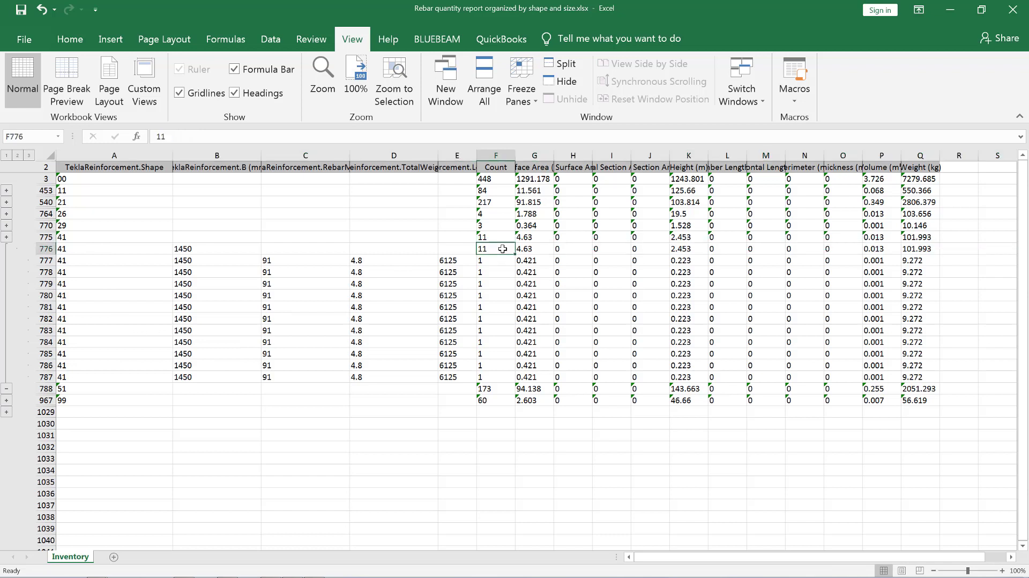
click(193, 249)
Step: Widen the Length and TotalWeight columns, check the 4.8 weights and 6125 lengths, expand shape 21
click(454, 166)
drag(476, 154, 520, 155)
click(459, 389)
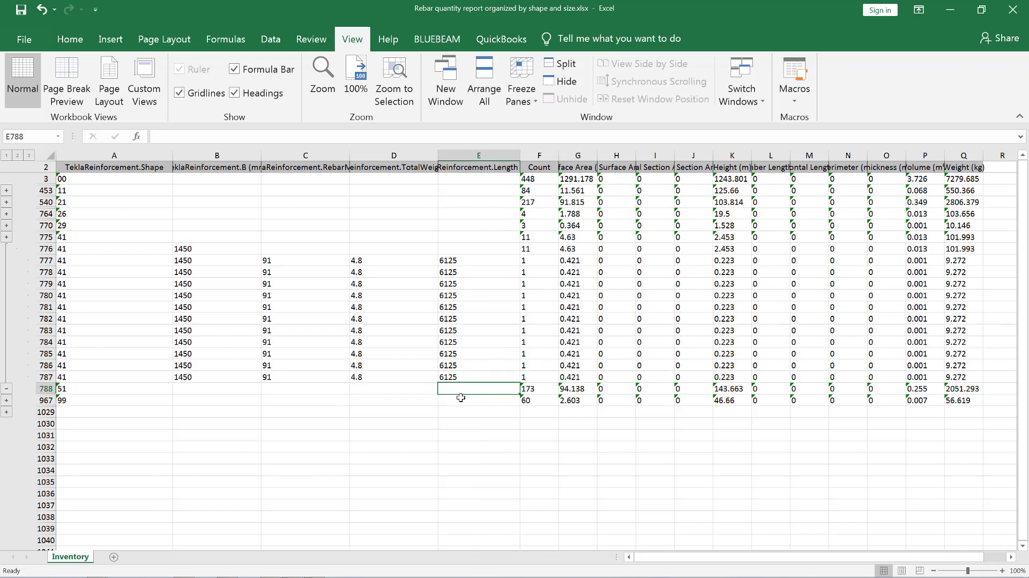
drag(437, 155, 465, 155)
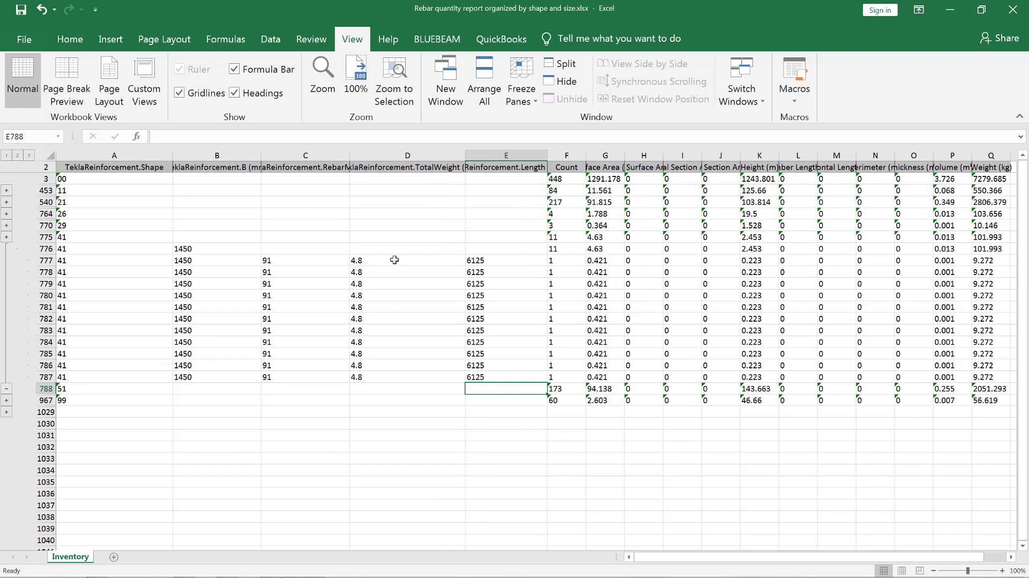
drag(394, 260, 379, 377)
drag(492, 260, 490, 365)
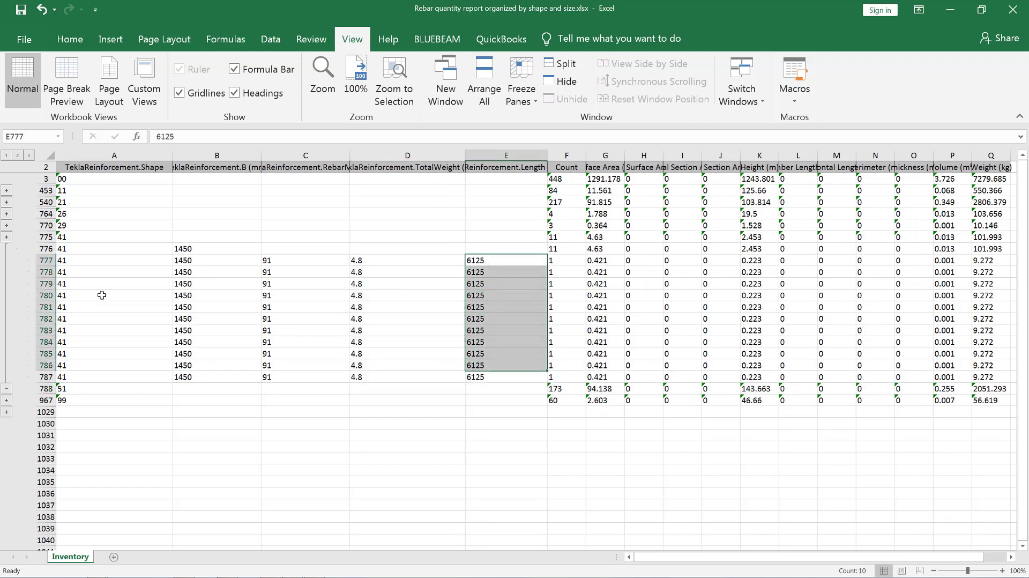
click(5, 214)
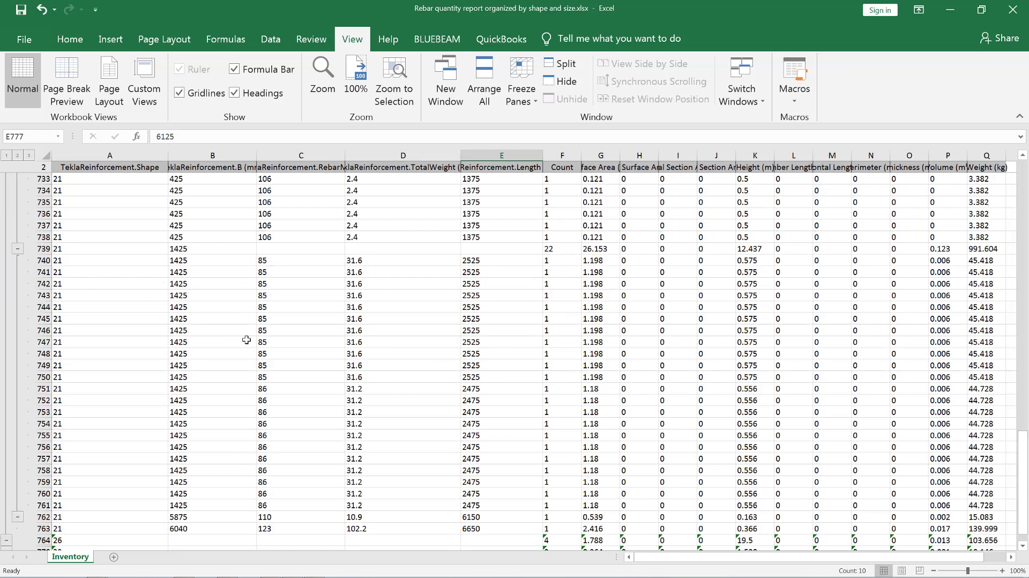
Step: Check the shape 21 B values for the 425 and 1425 groups and the 1425 group's count of 22
click(112, 201)
drag(204, 237, 192, 189)
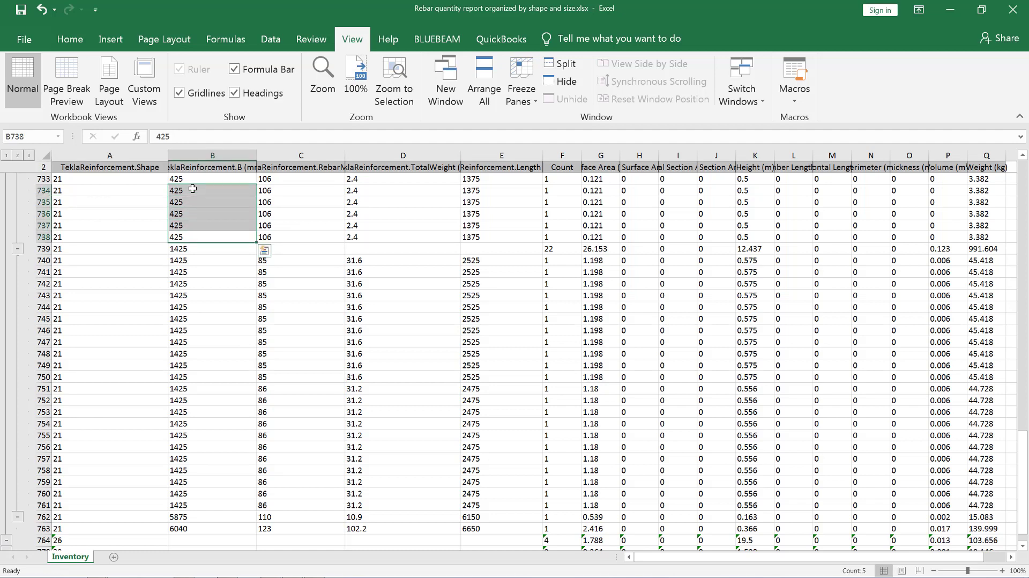
drag(197, 251, 207, 373)
click(189, 251)
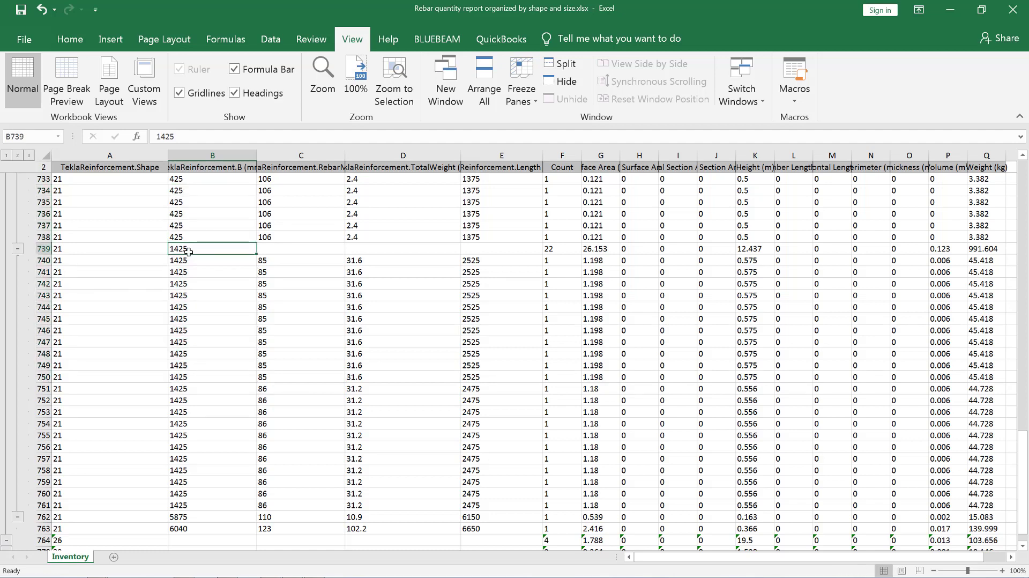
click(559, 249)
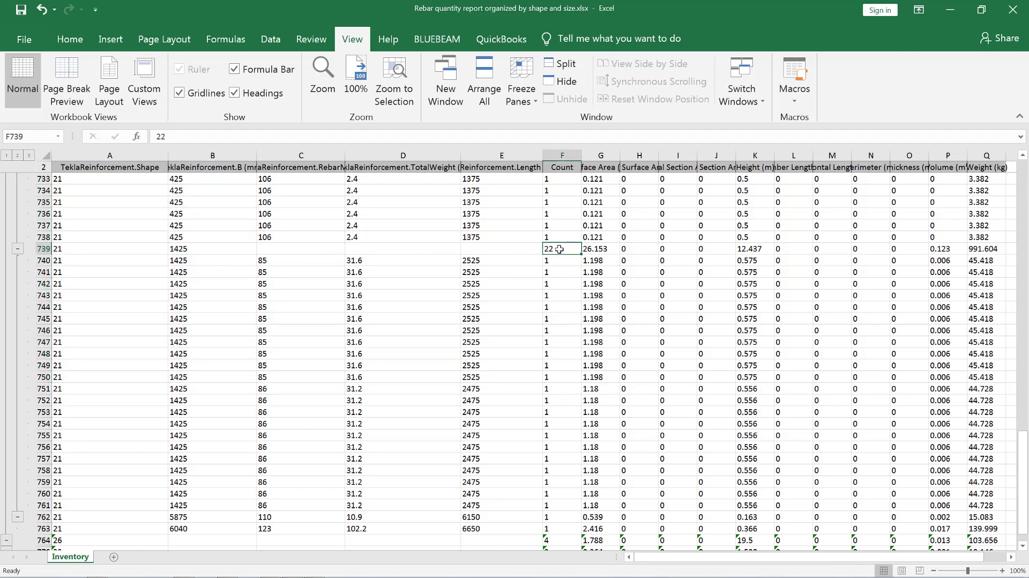
Step: Review the 1425 group's bar lengths and total weights, then close the workbook without saving
drag(499, 262, 492, 530)
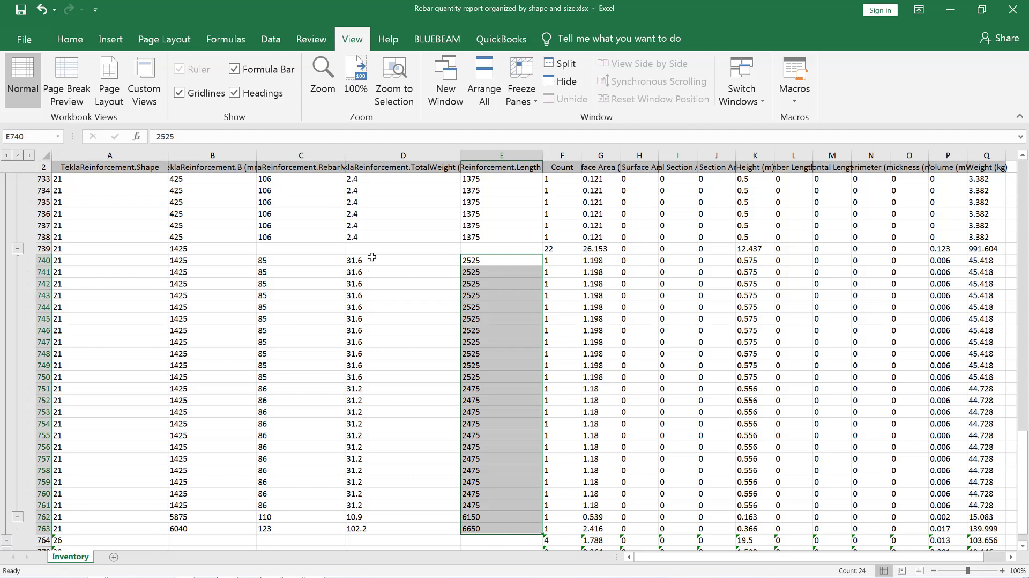
drag(368, 259, 373, 518)
click(622, 305)
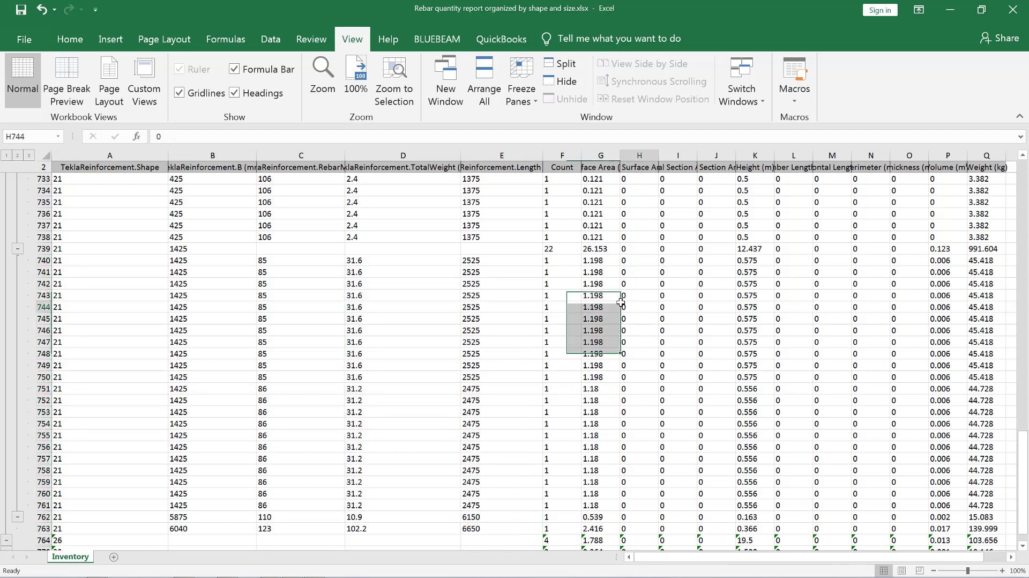
click(1013, 11)
click(513, 313)
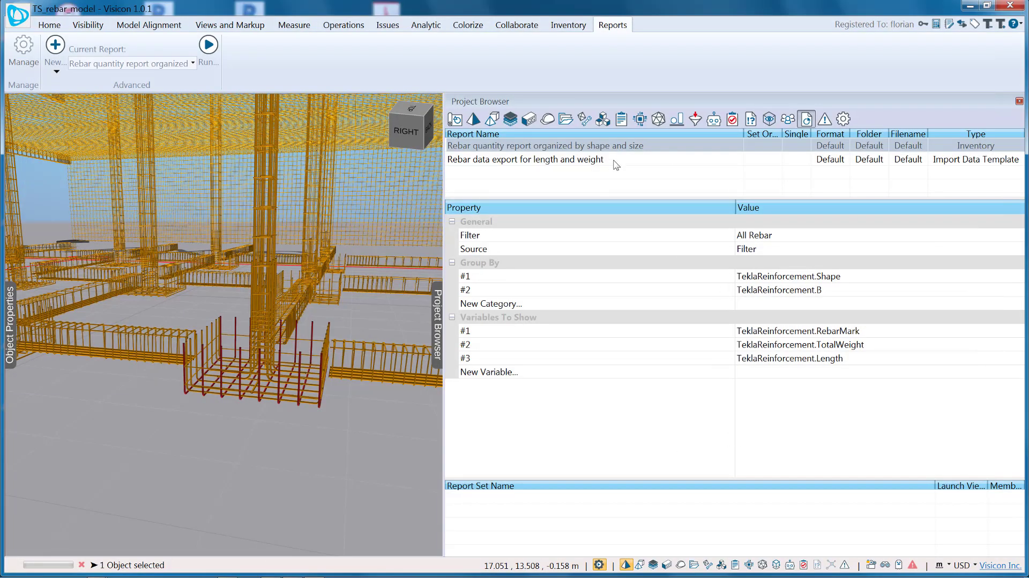
Step: Make 'Rebar data export for length and weight' the current report, browsing report types without creating one
click(615, 163)
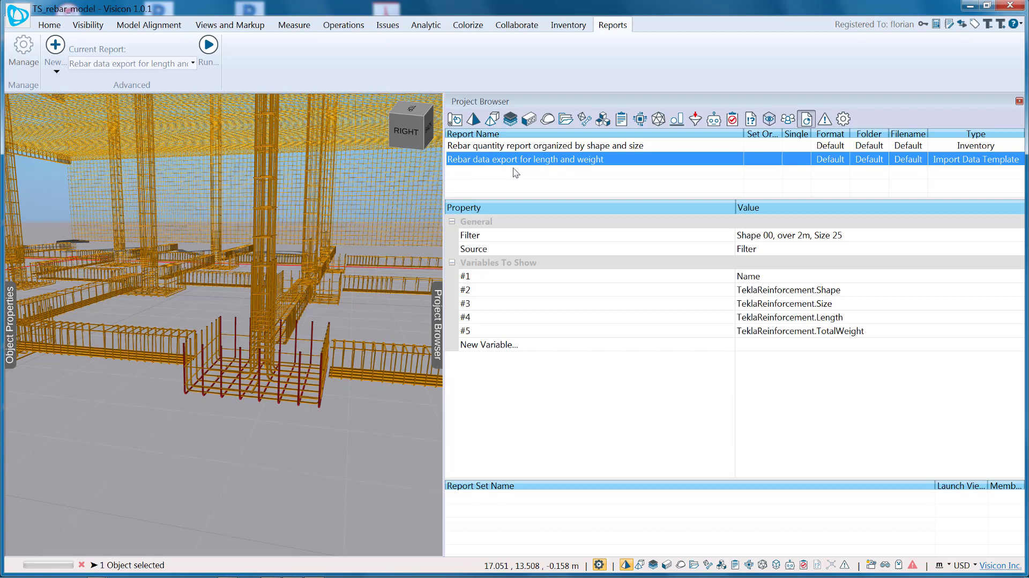
click(55, 57)
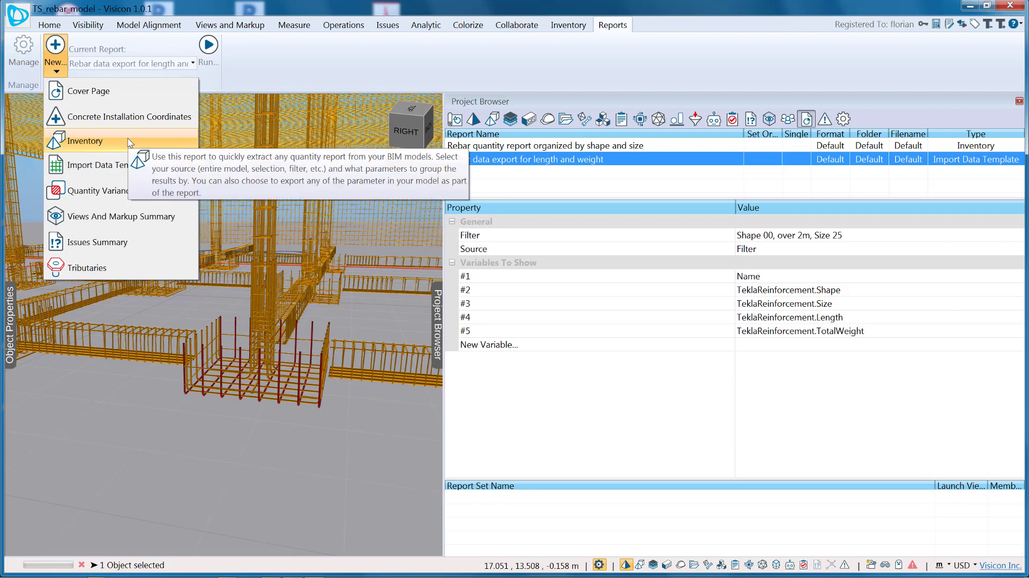
click(601, 243)
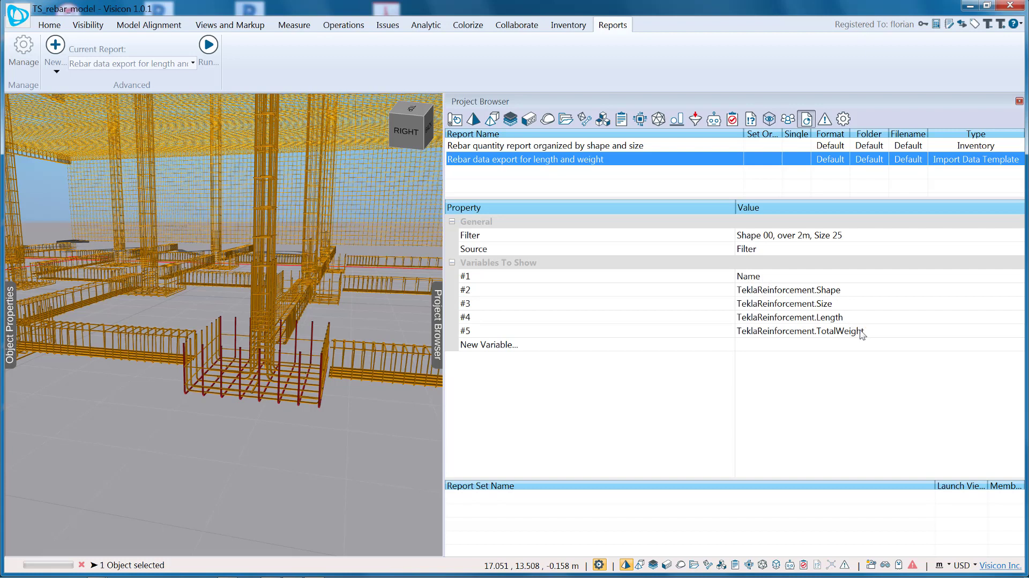
Step: Run the rebar data export and check the first bar: shape 00, size 25, length 2450, weight 37.8
click(209, 45)
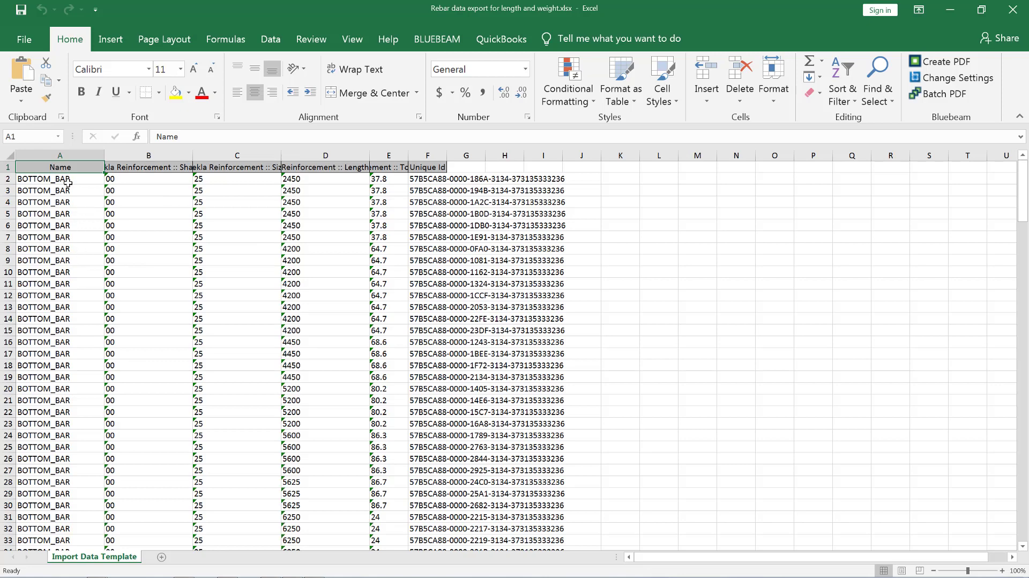
click(125, 180)
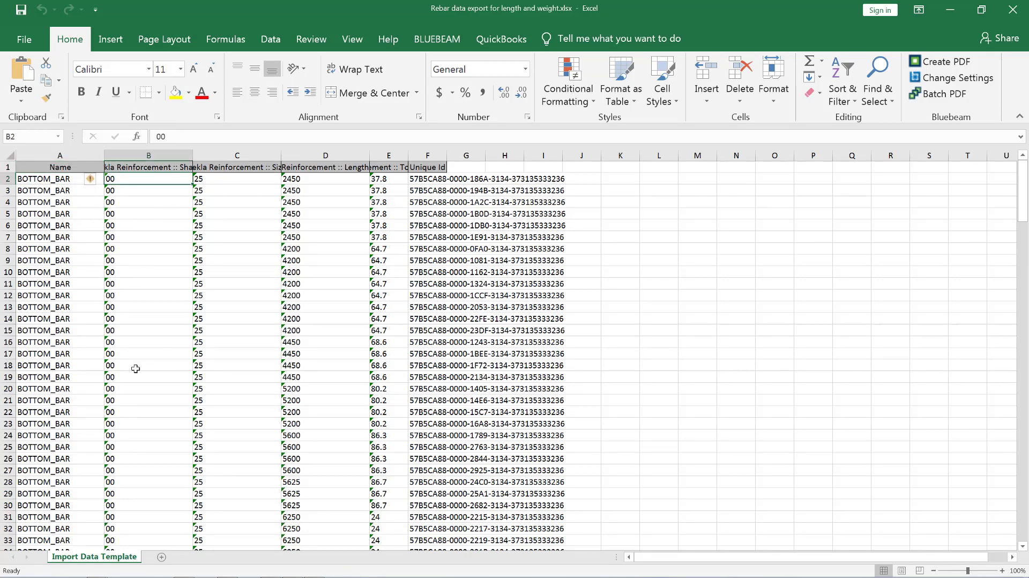
click(241, 191)
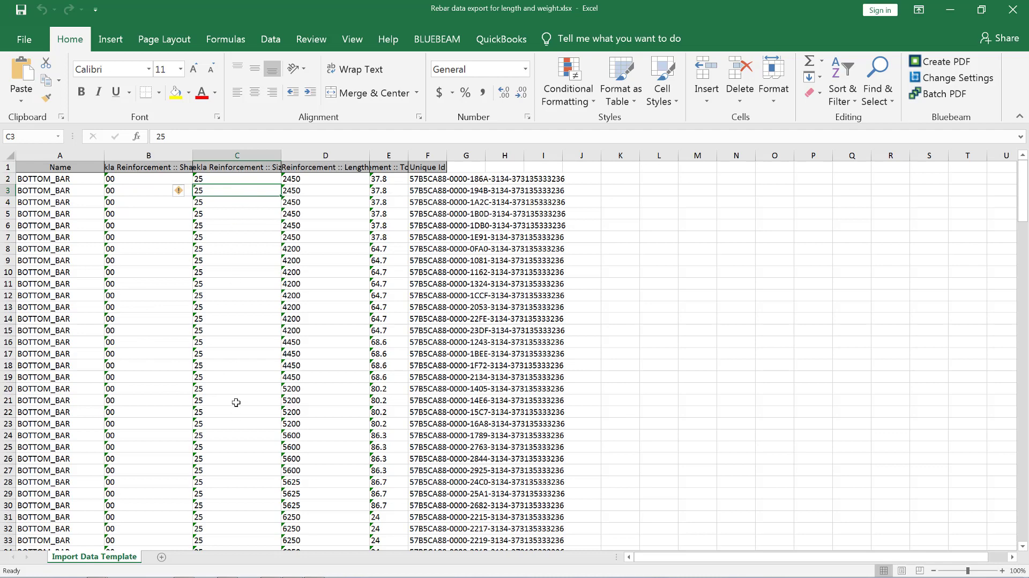
click(315, 203)
click(385, 214)
Step: Scroll to the end of the data at row 202 and close the exported workbook
scroll(669, 308, down, 10)
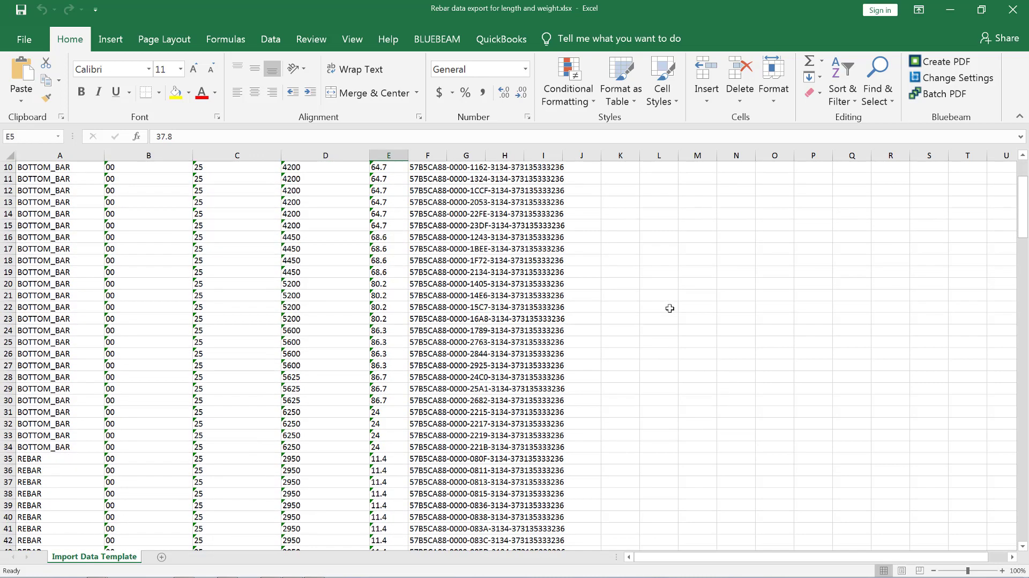
scroll(669, 308, down, 20)
scroll(669, 309, down, 12)
click(314, 419)
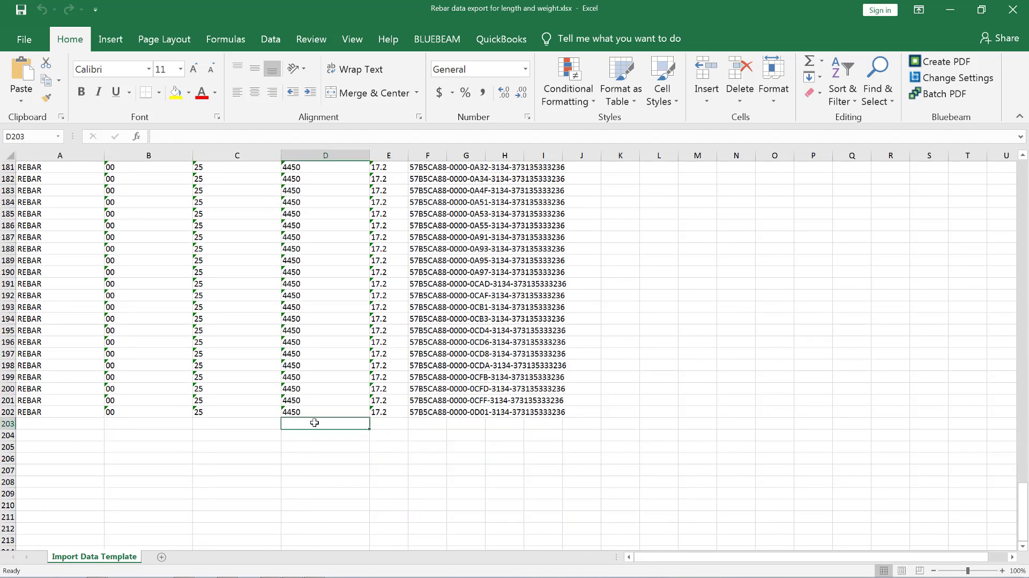
click(397, 422)
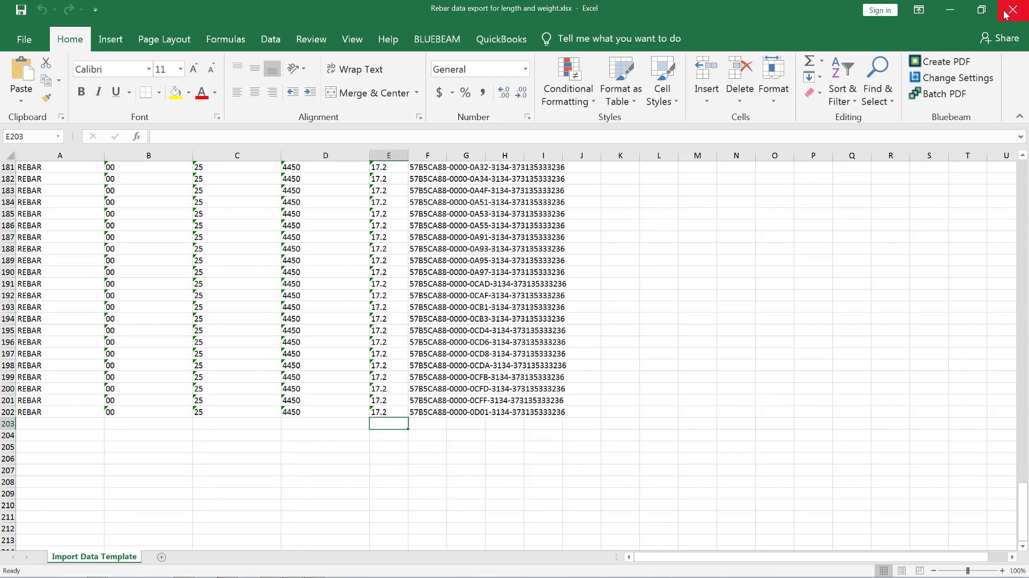
key(alt+F4)
Step: Select a bottom rebar bundle and copy its x property as a report variable
drag(278, 448, 164, 378)
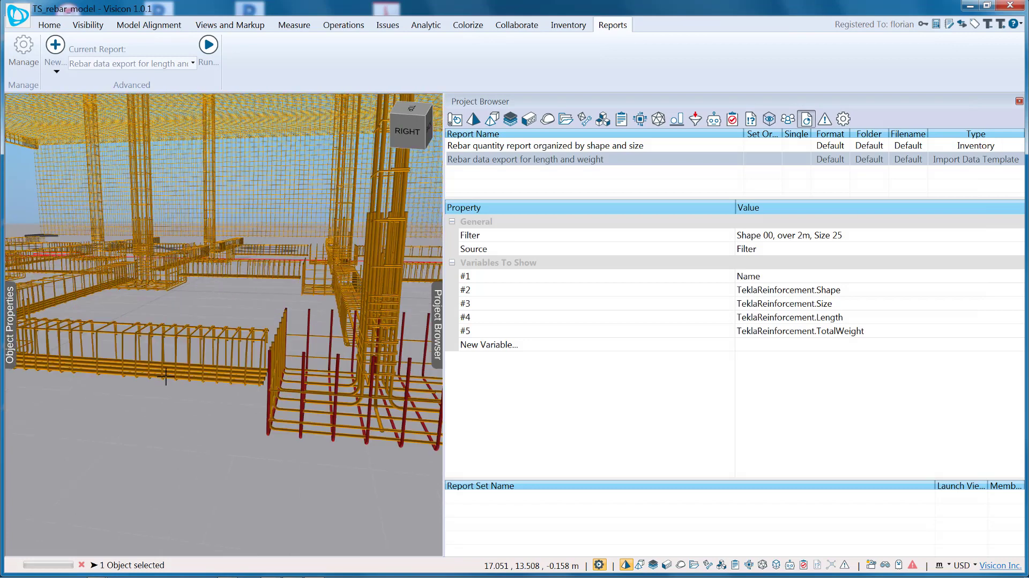
click(171, 382)
click(6, 324)
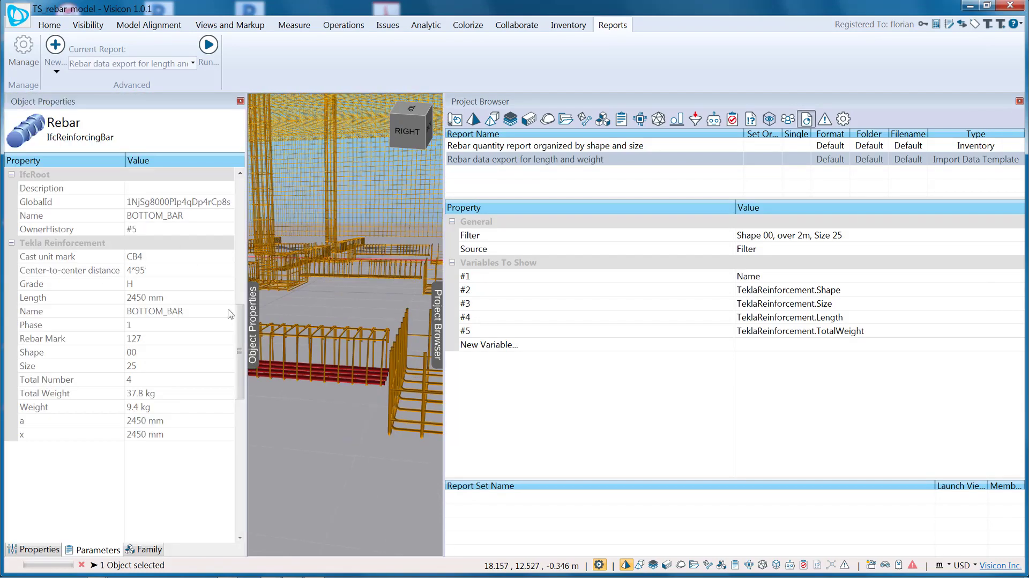
click(79, 435)
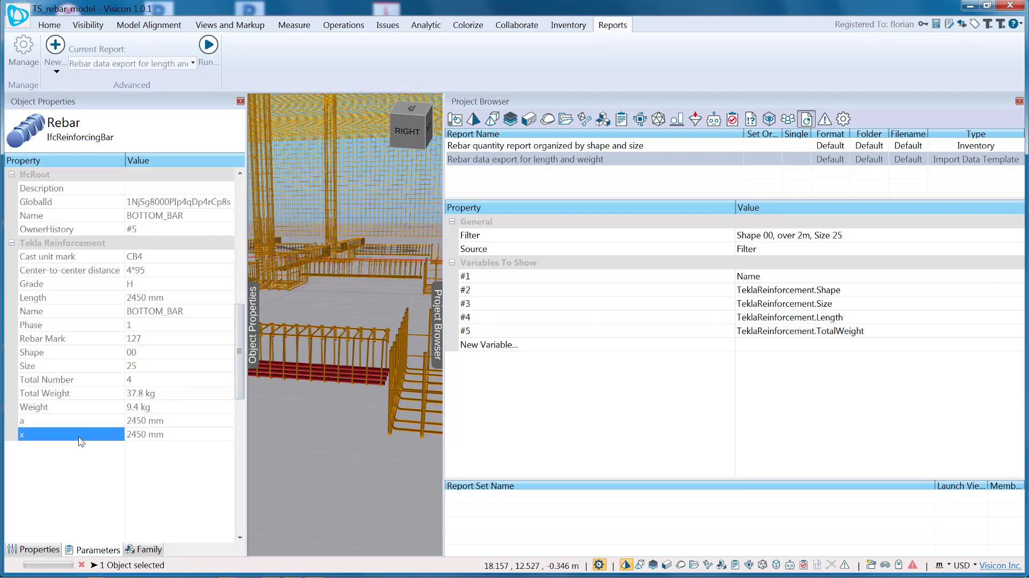
right_click(82, 438)
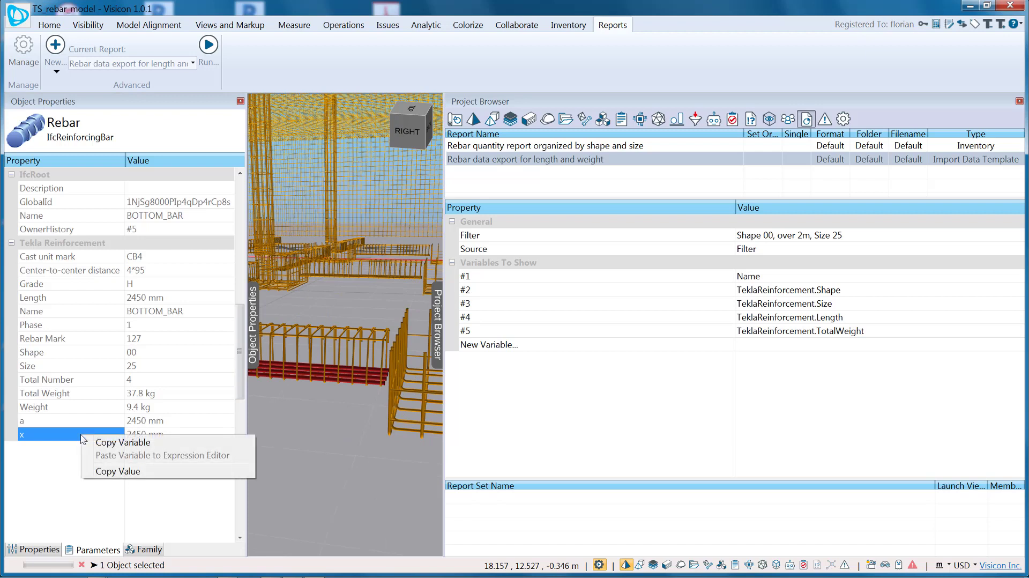
click(126, 440)
Step: Add TeklaReinforcement.X as variable #6, rerun the report, and autofit the x (mm) column F
right_click(775, 343)
click(798, 390)
click(835, 374)
click(209, 46)
double_click(447, 155)
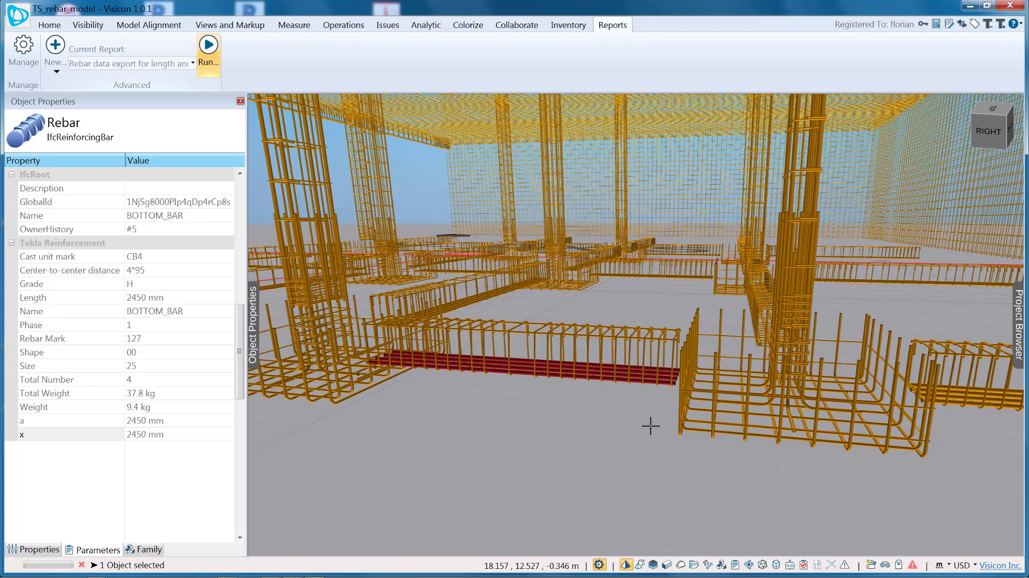
Step: Orbit to view the model from the back, deselect the bottom bar, and zoom out and back in
drag(634, 422, 747, 374)
click(710, 373)
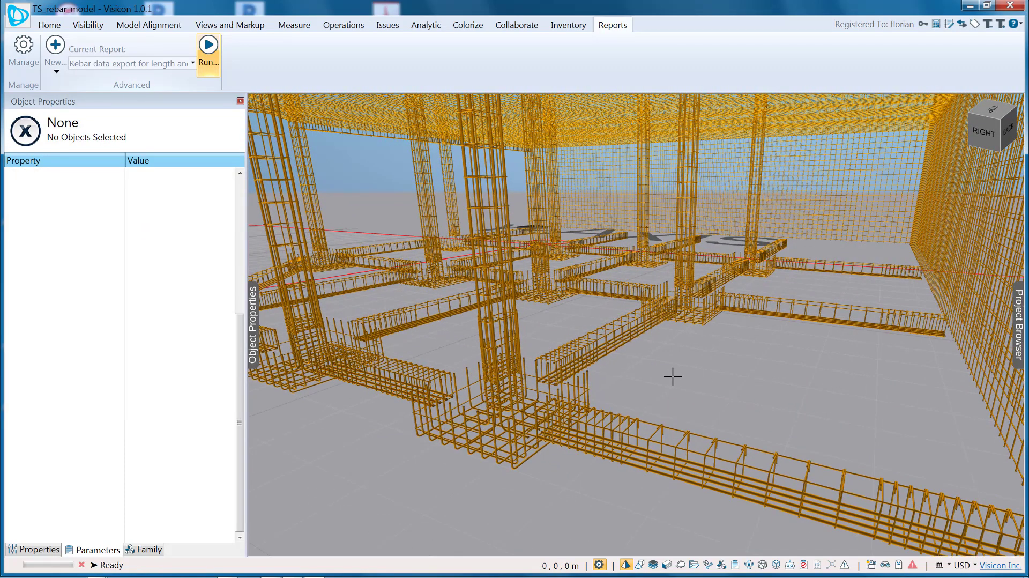
scroll(675, 377, down, 3)
scroll(676, 381, up, 2)
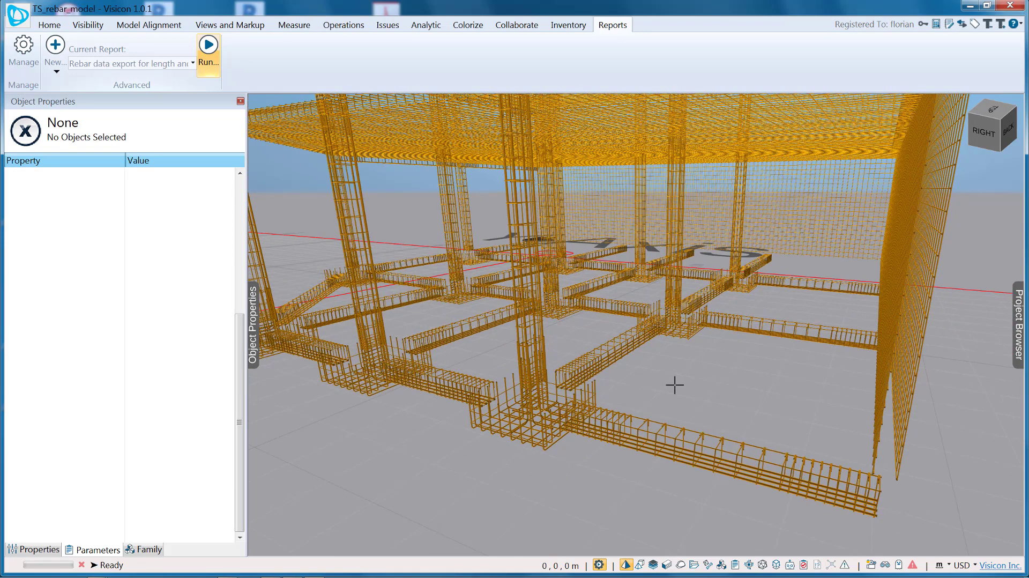